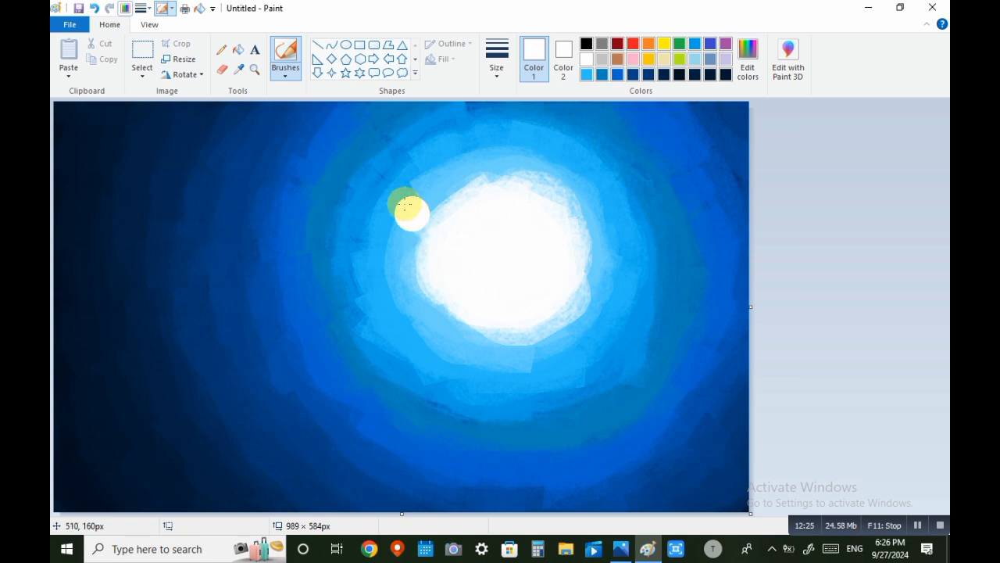
- Resize the painting to 14 pixels wide with the aspect ratio unlocked
{"action": "left_click", "coordinate": [168, 60]}
{"action": "left_click", "coordinate": [218, 110]}
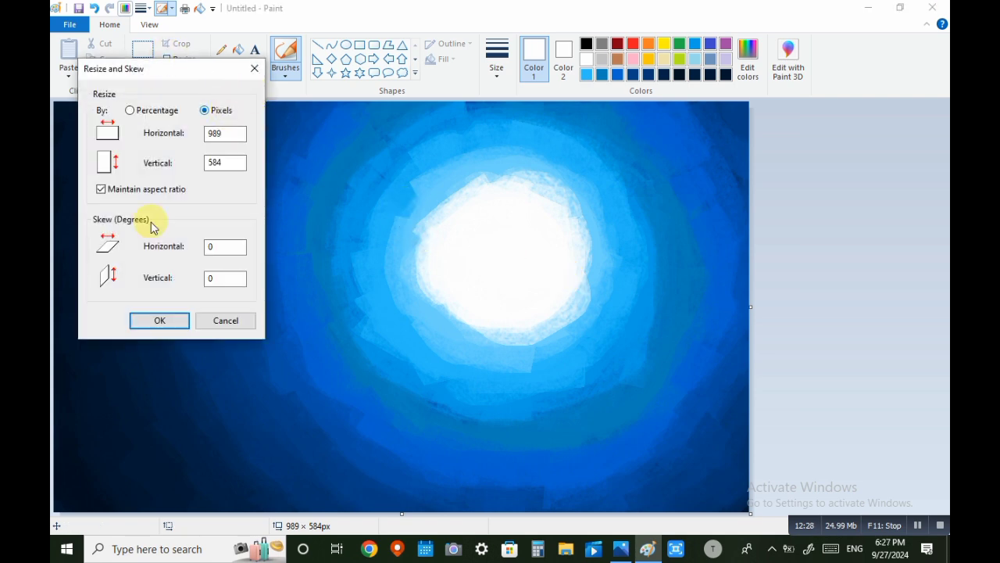
{"action": "left_click", "coordinate": [133, 188]}
{"action": "double_click", "coordinate": [225, 134]}
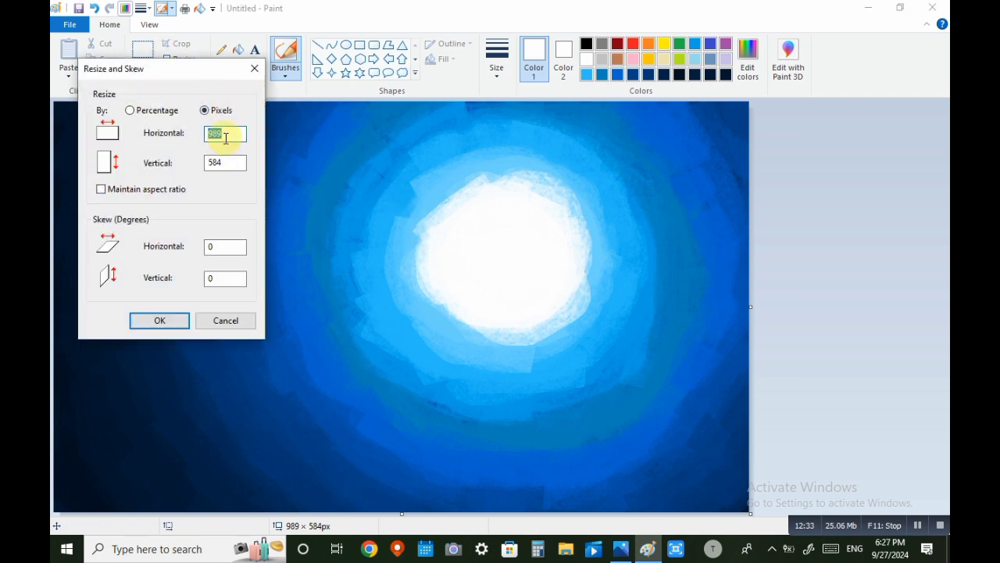
{"action": "type", "text": "14"}
{"action": "key", "text": "Return"}
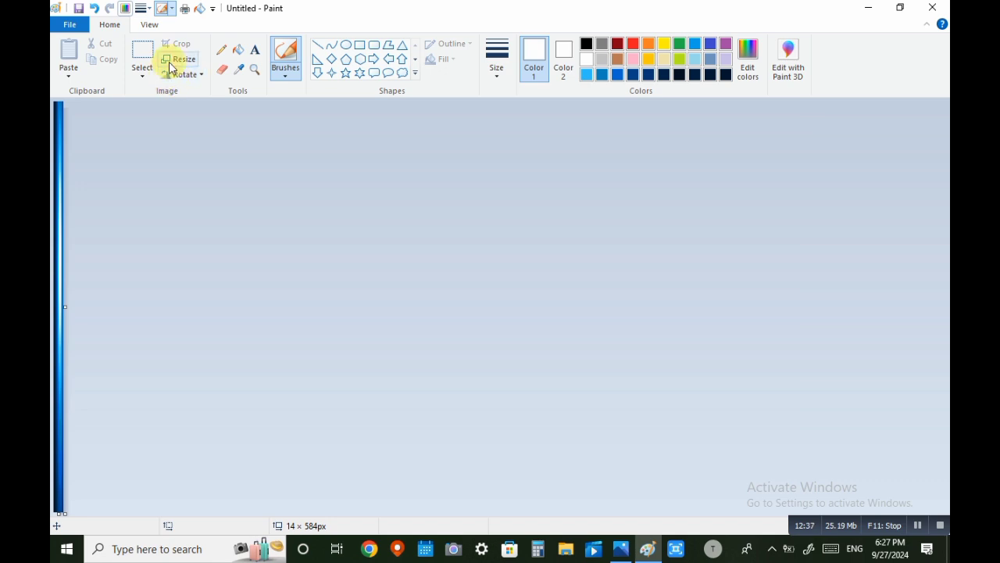
- Stretch the image horizontally to 989 pixels, without maintaining the aspect ratio, to blur the glow
{"action": "left_click", "coordinate": [168, 60]}
{"action": "left_click", "coordinate": [204, 111]}
{"action": "left_click", "coordinate": [144, 188]}
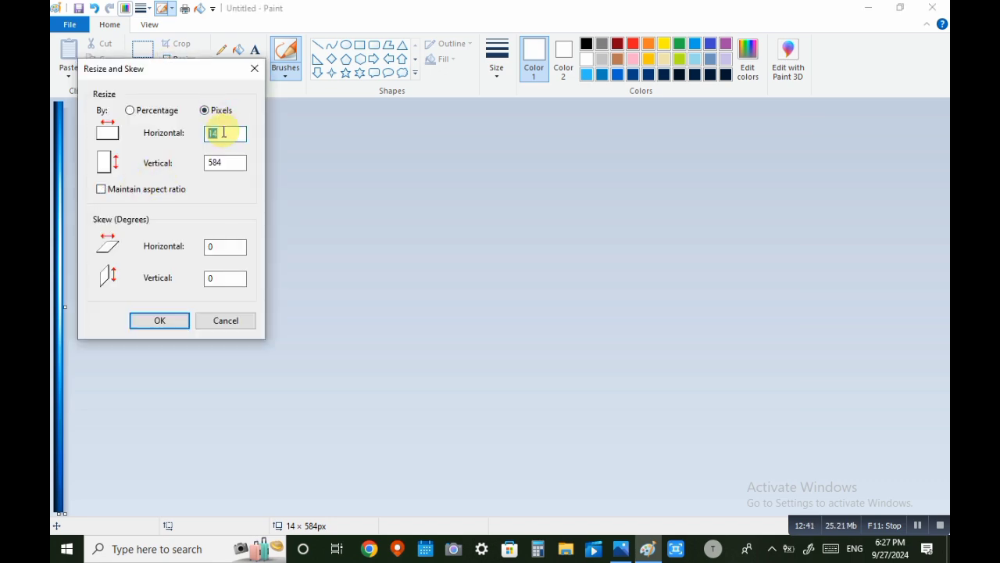
{"action": "left_click", "coordinate": [221, 133]}
{"action": "type", "text": "989"}
{"action": "key", "text": "Return"}
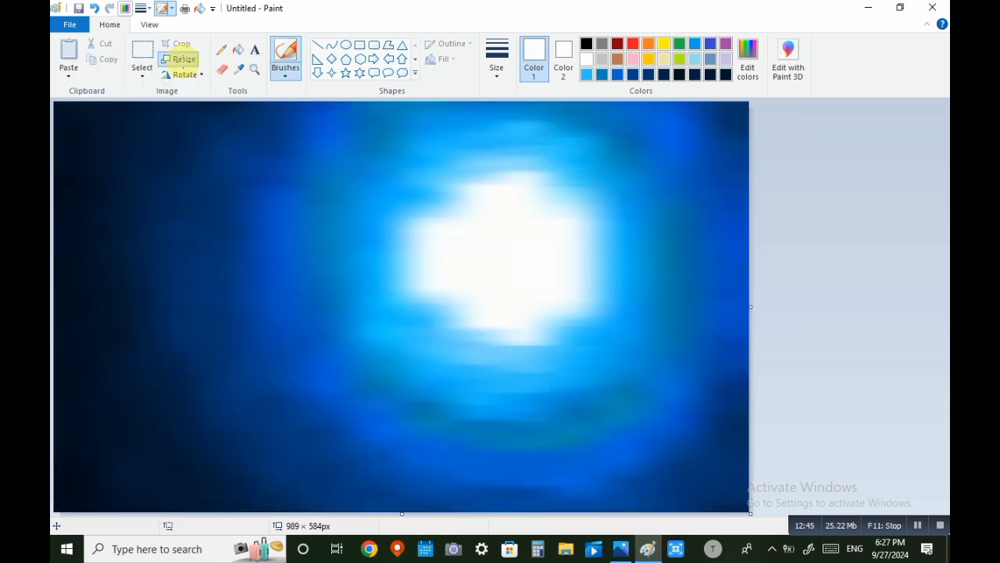
- Resize the blurred image to 6 pixels high with the aspect ratio unlocked
{"action": "left_click", "coordinate": [174, 60]}
{"action": "left_click", "coordinate": [221, 111]}
{"action": "left_click", "coordinate": [179, 188]}
{"action": "double_click", "coordinate": [234, 162]}
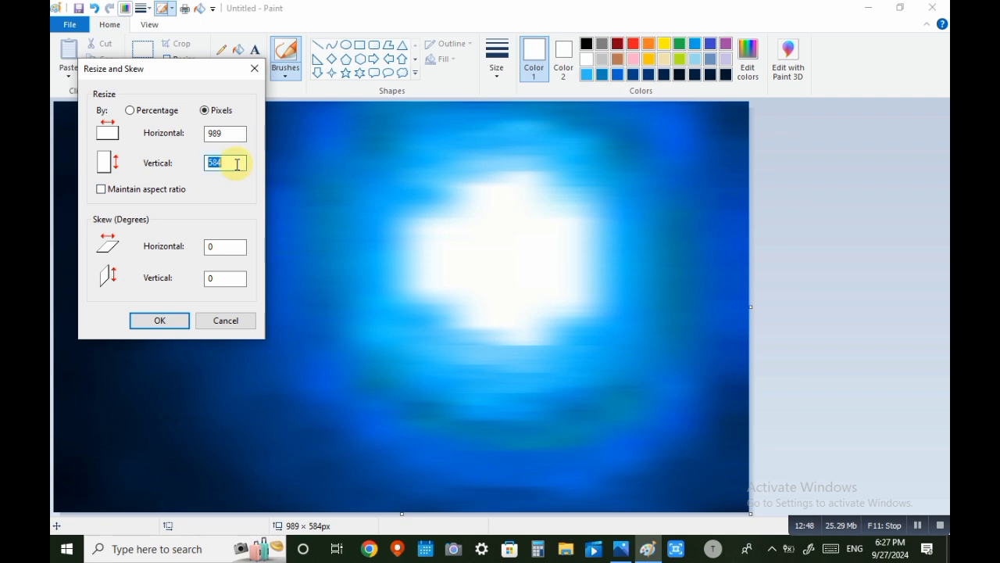
{"action": "left_click", "coordinate": [237, 164]}
{"action": "type", "text": "6"}
{"action": "key", "text": "BackSpace"}
{"action": "key", "text": "BackSpace"}
{"action": "key", "text": "BackSpace"}
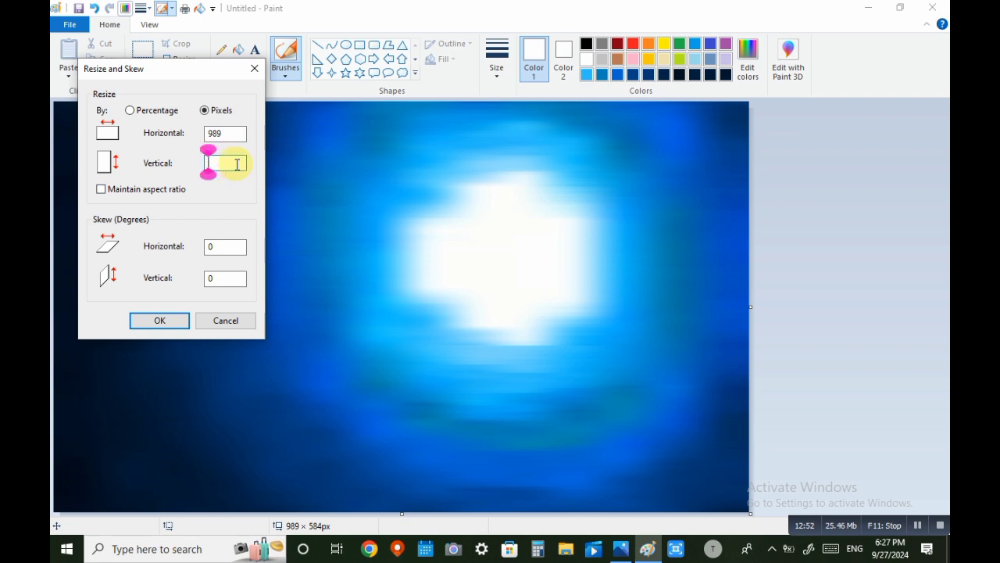
{"action": "type", "text": "6"}
{"action": "key", "text": "Return"}
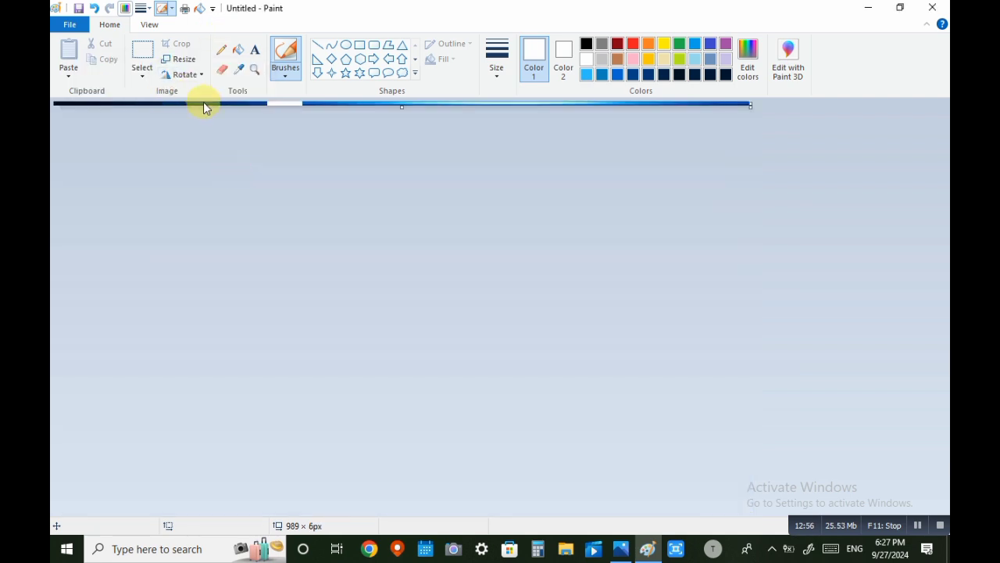
- Stretch the image vertically to 584 pixels, without maintaining the aspect ratio, to complete the blur
{"action": "left_click", "coordinate": [179, 59]}
{"action": "left_click", "coordinate": [205, 111]}
{"action": "left_click", "coordinate": [137, 189]}
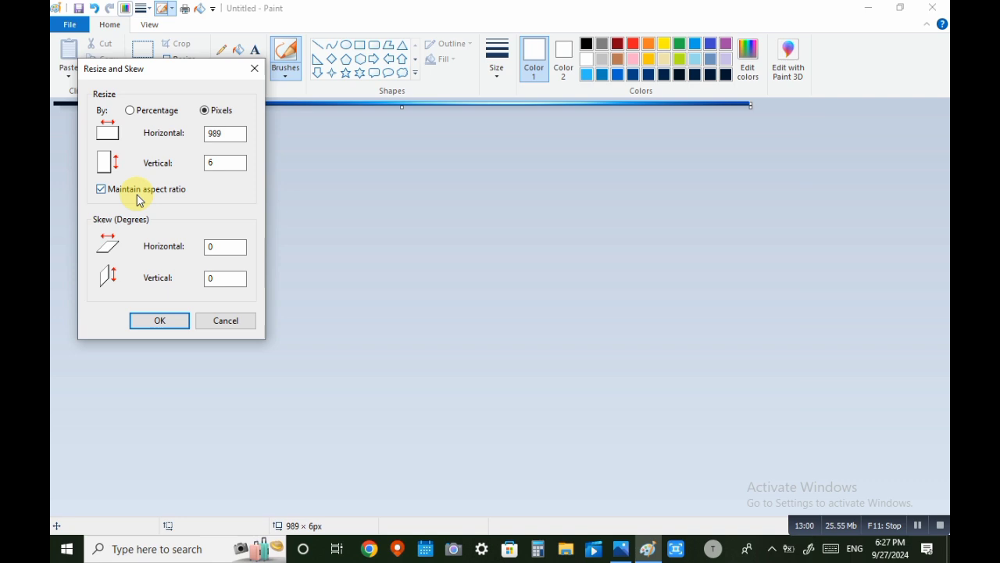
{"action": "double_click", "coordinate": [232, 161]}
{"action": "type", "text": "5"}
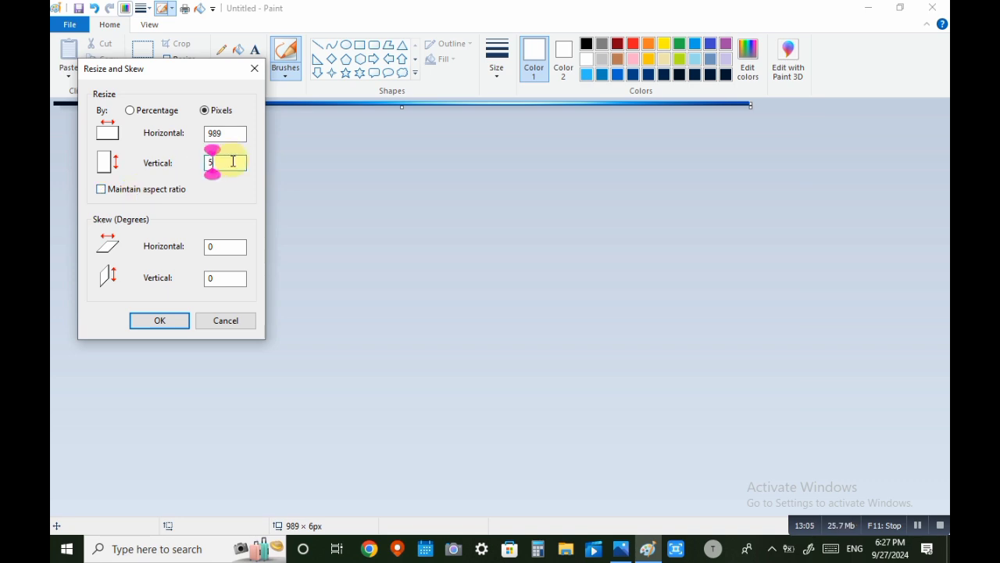
{"action": "type", "text": "484"}
{"action": "key", "text": "Return"}
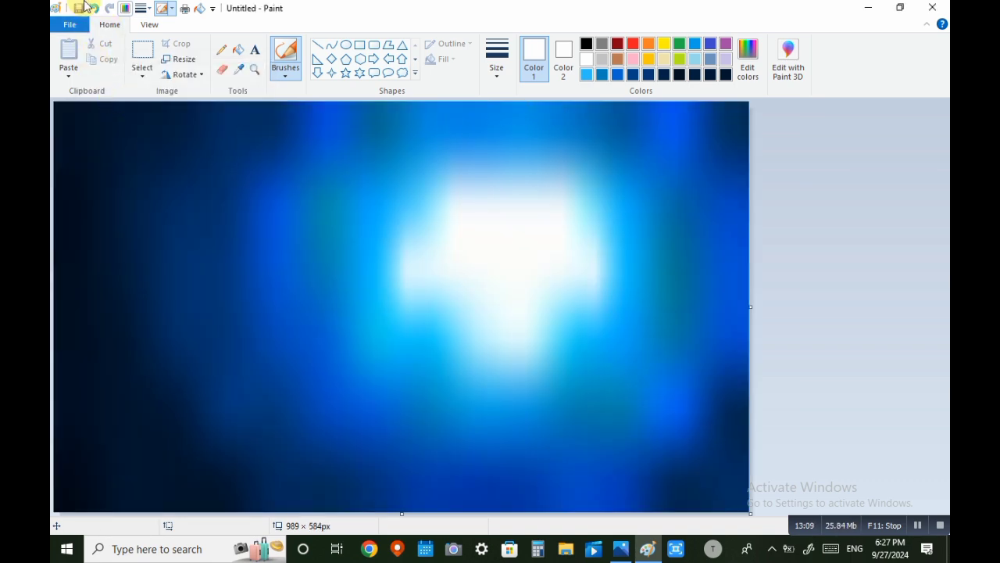
- Select the Oval shape for drawing the white moon
{"action": "left_click", "coordinate": [345, 45]}
{"action": "left_click", "coordinate": [450, 43]}
{"action": "left_click", "coordinate": [503, 189]}
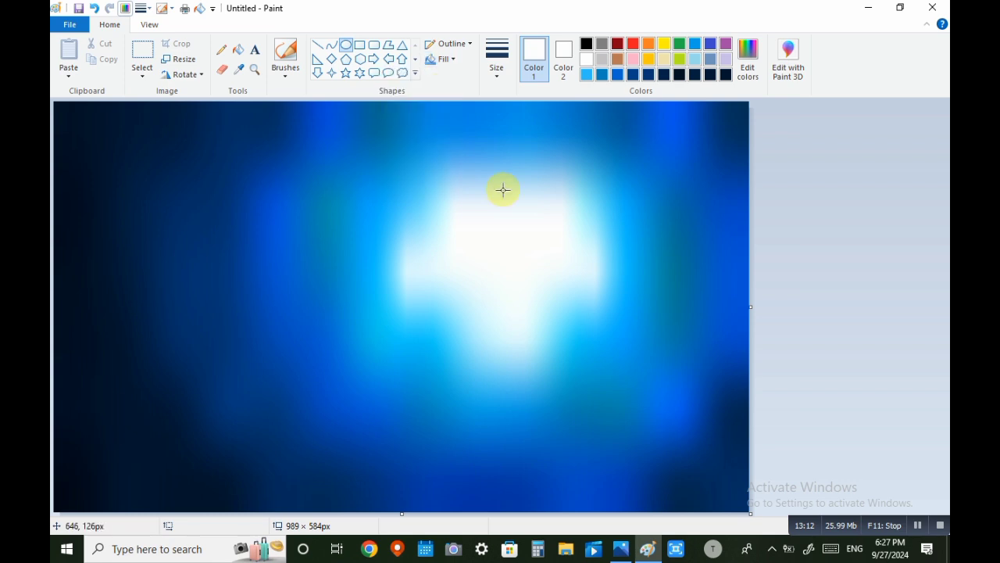
{"action": "mouse_move", "coordinate": [454, 193]}
{"action": "left_mouse_down"}
{"action": "mouse_move", "coordinate": [643, 349]}
{"action": "mouse_move", "coordinate": [608, 355]}
{"action": "left_mouse_up"}
{"action": "left_click_drag", "start_coordinate": [561, 321], "coordinate": [540, 312]}
{"action": "left_click", "coordinate": [681, 339]}
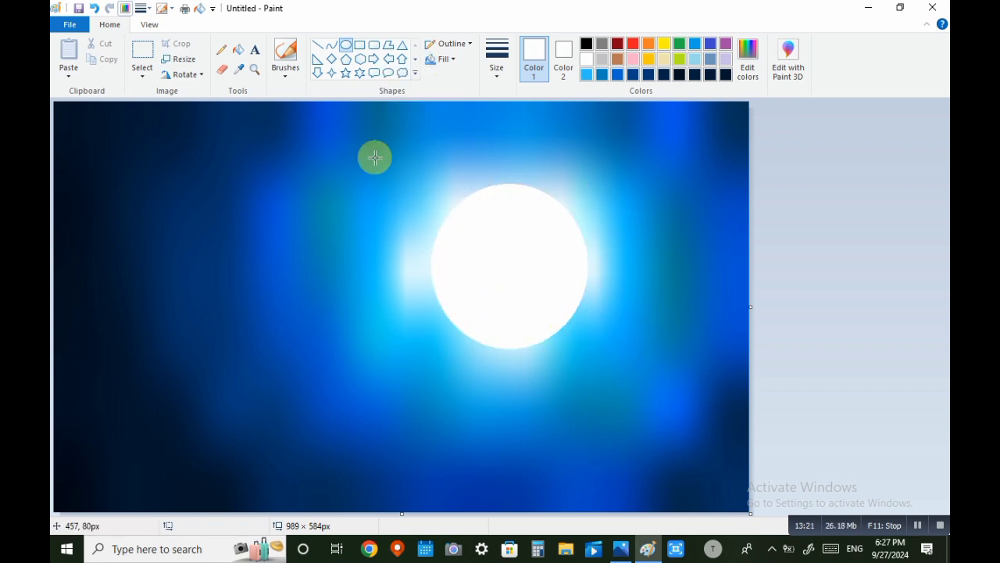
{"action": "key", "text": "ctrl+z"}
- Draw a solid white circle at the centre of the glow and cover it with a slightly larger one as the moon
{"action": "left_click_drag", "start_coordinate": [458, 212], "coordinate": [570, 319]}
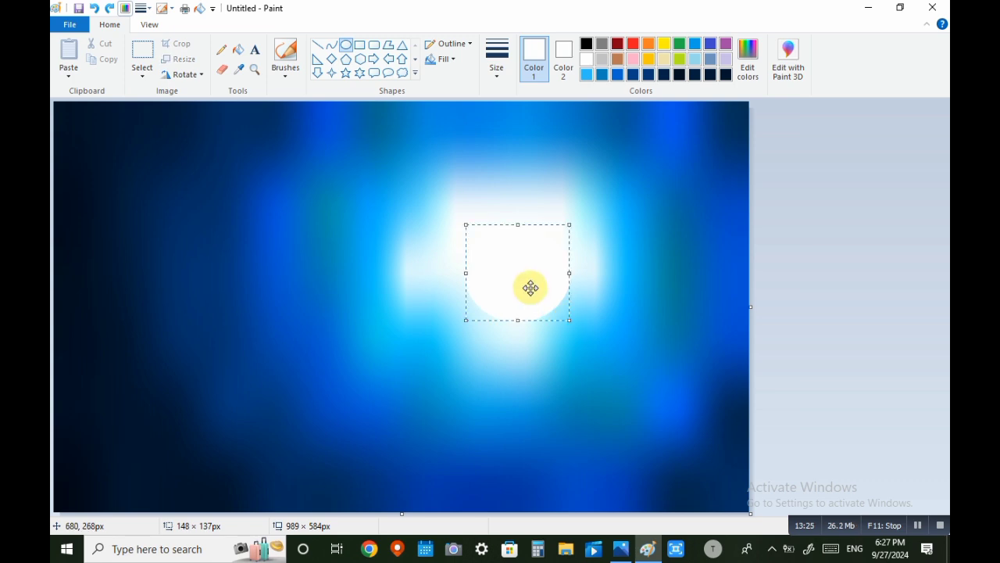
{"action": "left_click_drag", "start_coordinate": [531, 289], "coordinate": [524, 272]}
{"action": "left_click_drag", "start_coordinate": [563, 304], "coordinate": [580, 319]}
{"action": "left_click_drag", "start_coordinate": [532, 286], "coordinate": [522, 254]}
{"action": "left_click", "coordinate": [652, 264]}
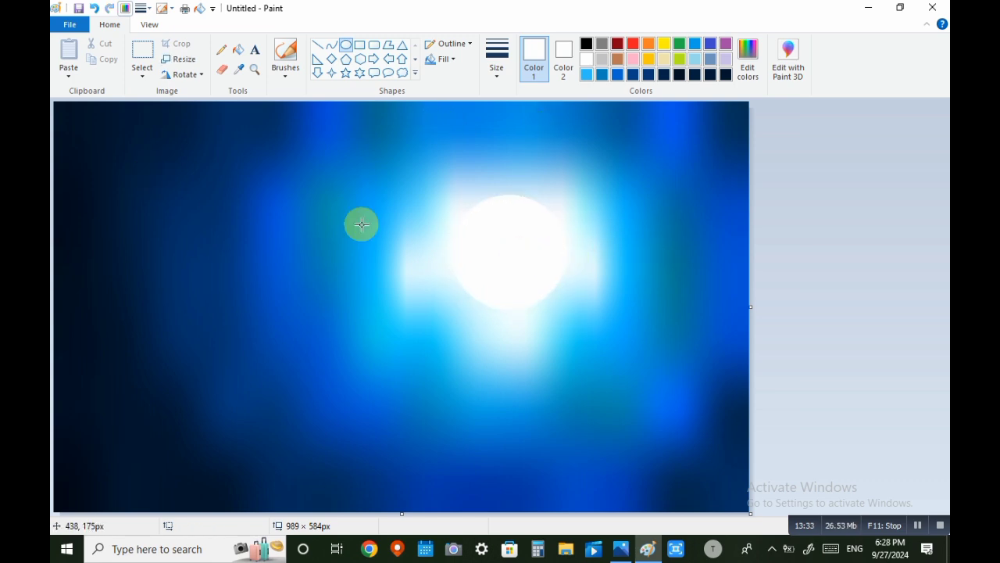
{"action": "left_click_drag", "start_coordinate": [454, 207], "coordinate": [576, 320]}
{"action": "left_click", "coordinate": [703, 284]}
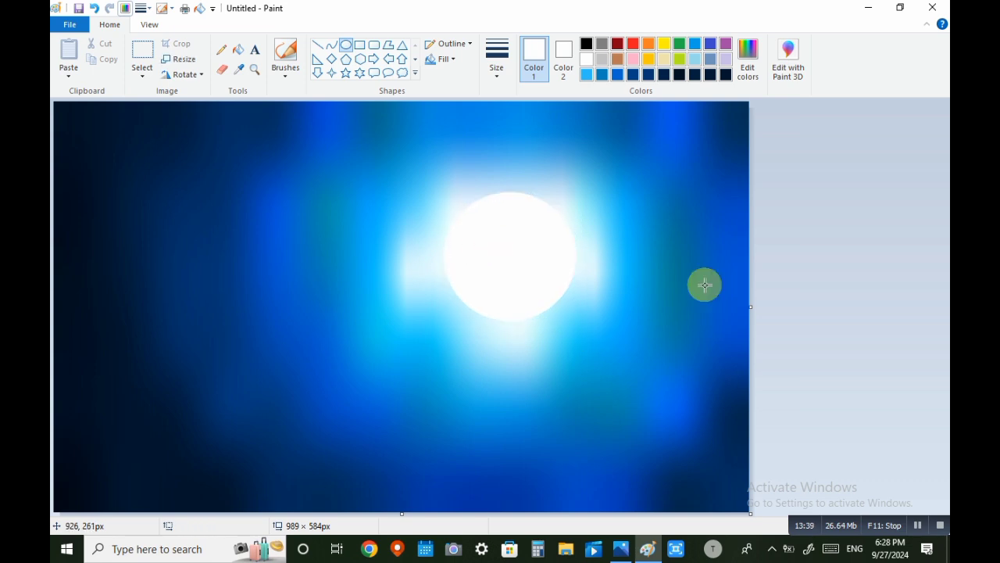
- With the black Pencil at its thickest size, draw a forked branch from the upper-left canvas edge to the moon and thicken its base
{"action": "left_click", "coordinate": [222, 49]}
{"action": "left_click", "coordinate": [586, 43]}
{"action": "left_click", "coordinate": [504, 67]}
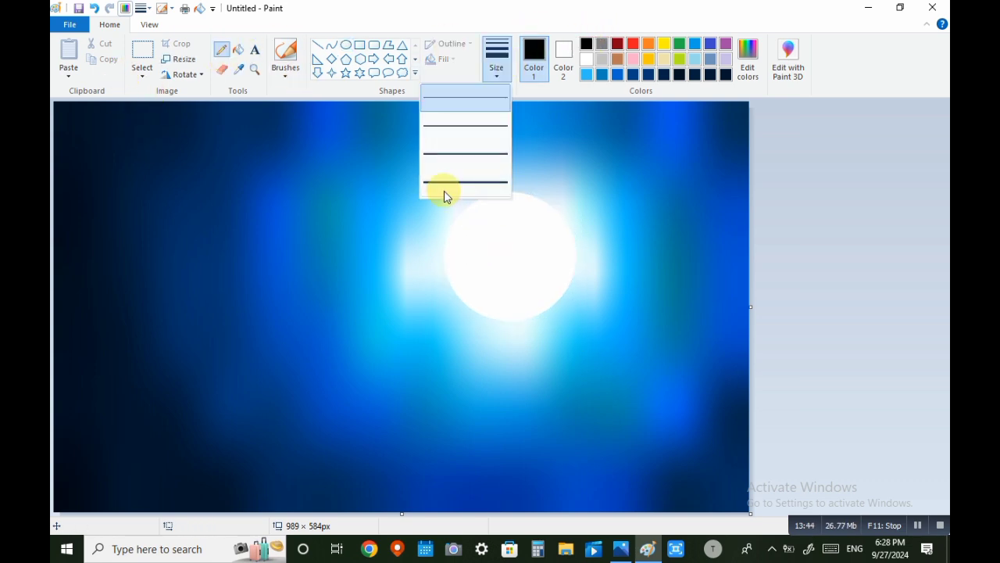
{"action": "left_click", "coordinate": [442, 195]}
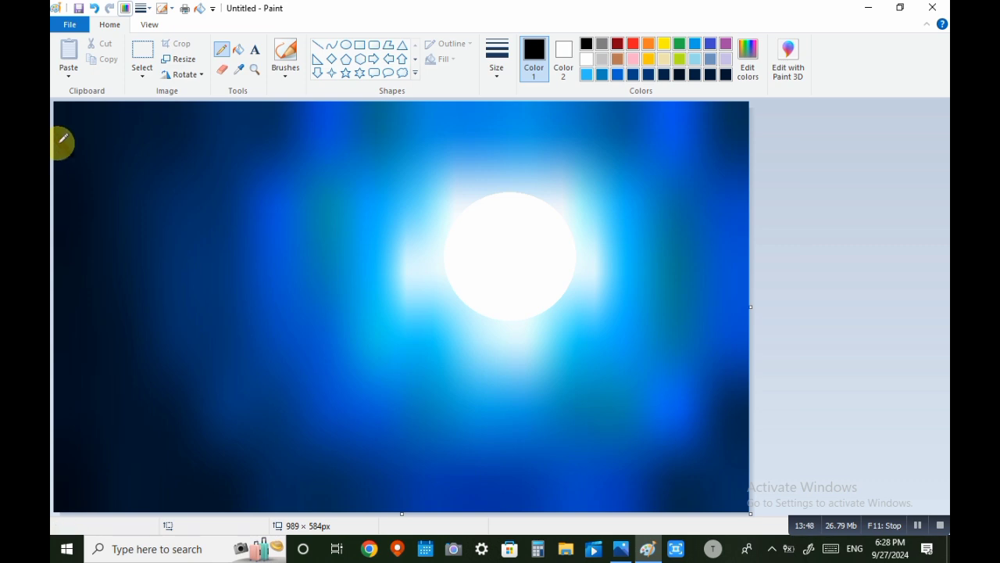
{"action": "mouse_move", "coordinate": [56, 133]}
{"action": "left_mouse_down"}
{"action": "mouse_move", "coordinate": [123, 183]}
{"action": "mouse_move", "coordinate": [216, 206]}
{"action": "mouse_move", "coordinate": [305, 250]}
{"action": "mouse_move", "coordinate": [466, 256]}
{"action": "left_mouse_up"}
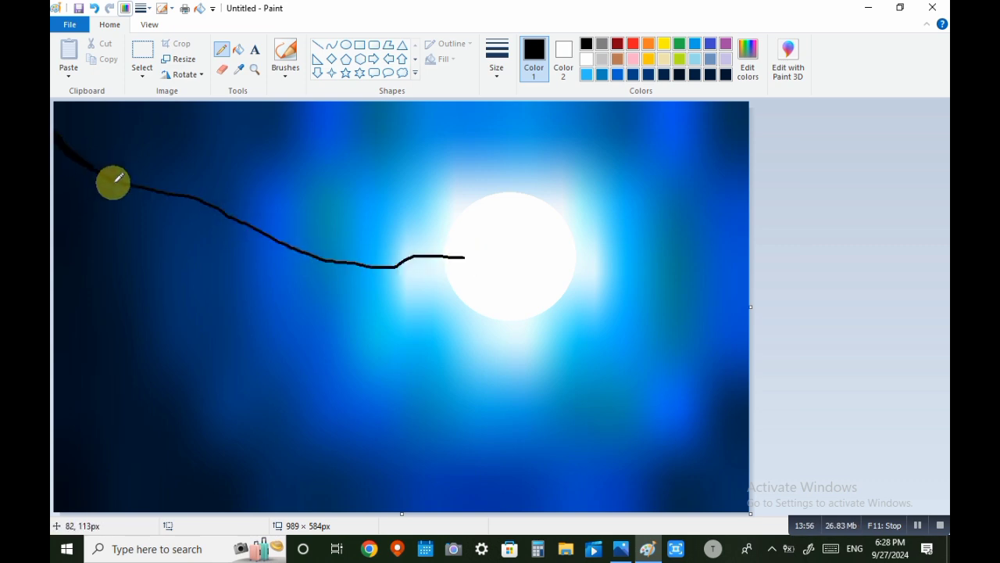
{"action": "left_click_drag", "start_coordinate": [113, 180], "coordinate": [250, 289]}
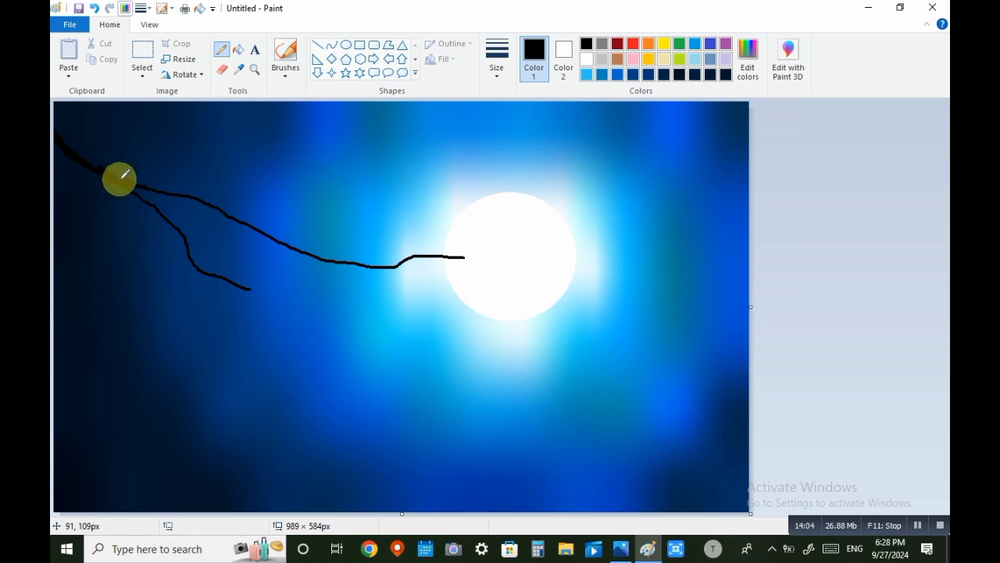
{"action": "mouse_move", "coordinate": [92, 164]}
{"action": "left_mouse_down"}
{"action": "mouse_move", "coordinate": [53, 127]}
{"action": "mouse_move", "coordinate": [122, 178]}
{"action": "mouse_move", "coordinate": [72, 148]}
{"action": "left_mouse_up"}
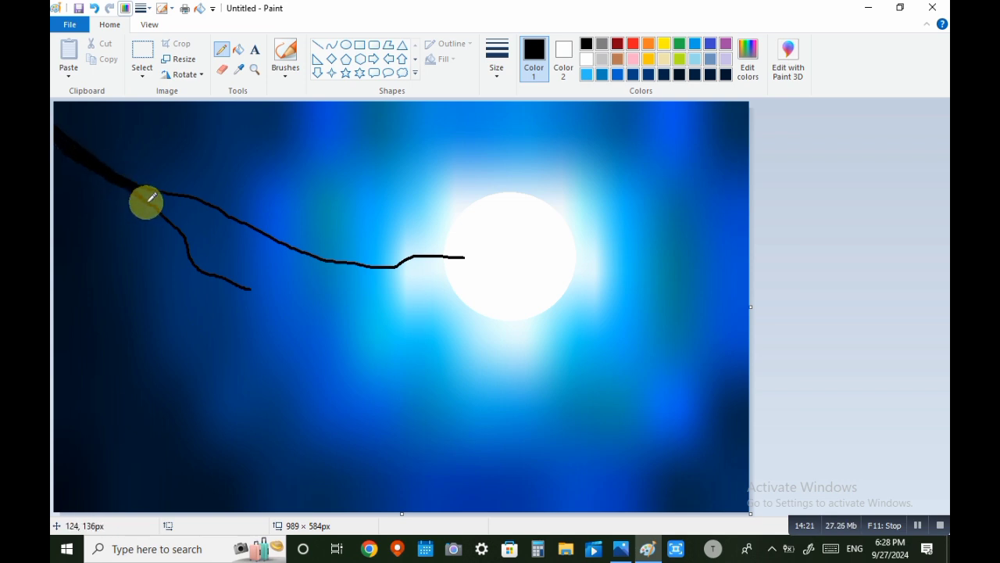
{"action": "mouse_move", "coordinate": [123, 187]}
{"action": "left_mouse_down"}
{"action": "mouse_move", "coordinate": [78, 162]}
{"action": "mouse_move", "coordinate": [57, 135]}
{"action": "mouse_move", "coordinate": [161, 210]}
{"action": "mouse_move", "coordinate": [125, 172]}
{"action": "mouse_move", "coordinate": [194, 195]}
{"action": "mouse_move", "coordinate": [165, 192]}
{"action": "left_mouse_up"}
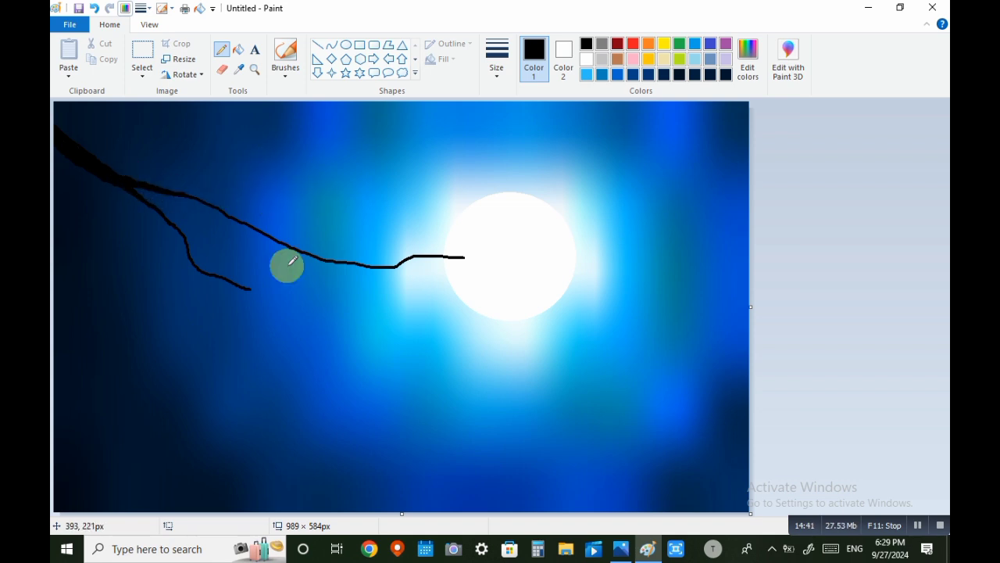
- Add thinner black twigs along both forks of the upper branch, several of them reaching across or just below the moon
{"action": "mouse_move", "coordinate": [297, 251]}
{"action": "left_mouse_down"}
{"action": "mouse_move", "coordinate": [363, 281]}
{"action": "mouse_move", "coordinate": [543, 290]}
{"action": "left_mouse_up"}
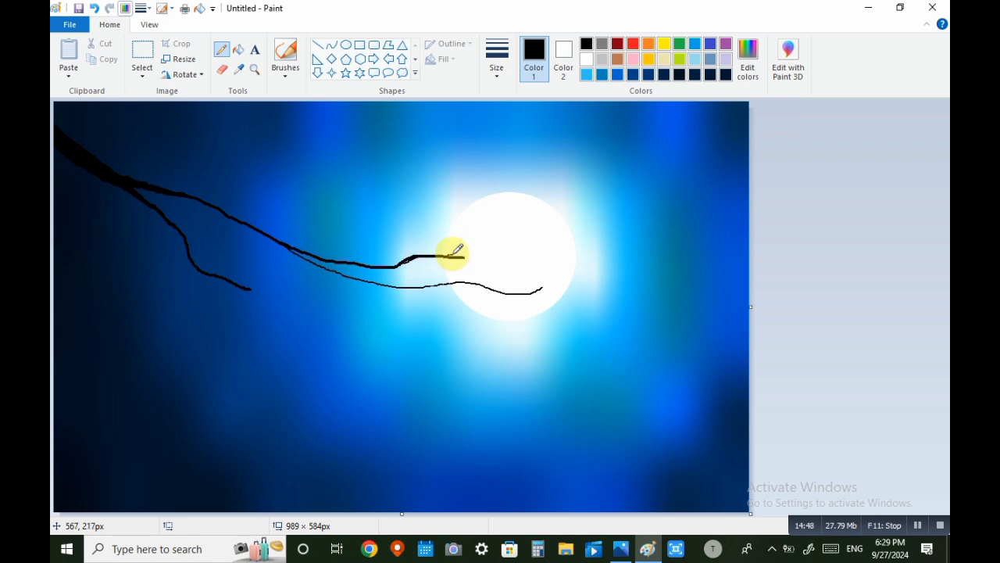
{"action": "left_click_drag", "start_coordinate": [401, 262], "coordinate": [495, 267]}
{"action": "left_click_drag", "start_coordinate": [229, 272], "coordinate": [330, 307]}
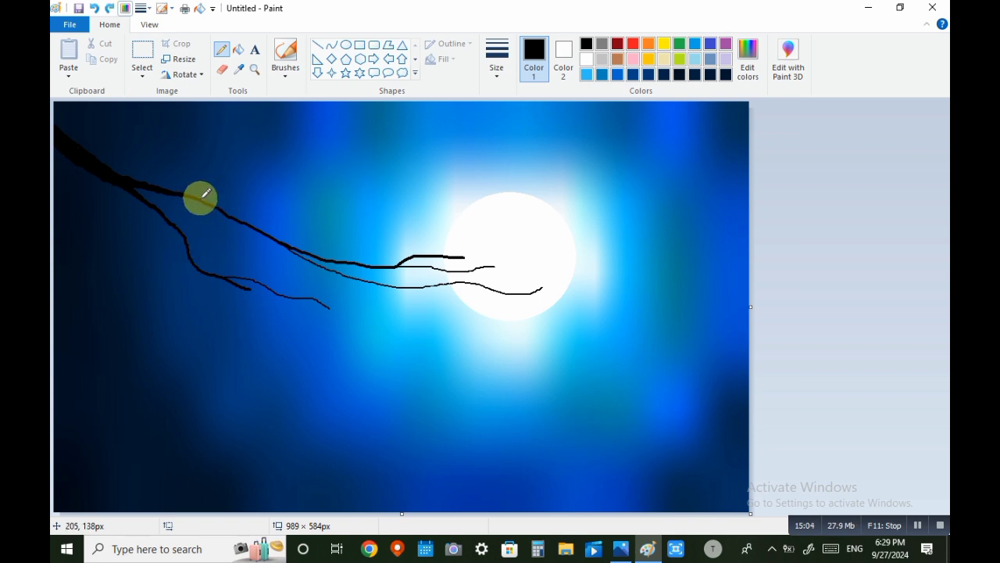
{"action": "left_click_drag", "start_coordinate": [201, 197], "coordinate": [297, 225]}
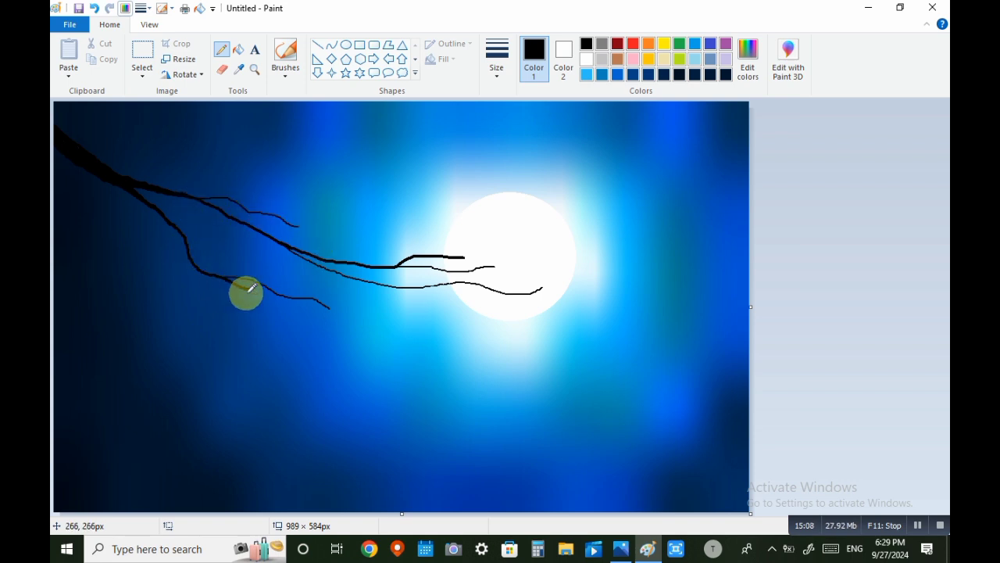
{"action": "left_click_drag", "start_coordinate": [245, 290], "coordinate": [308, 319]}
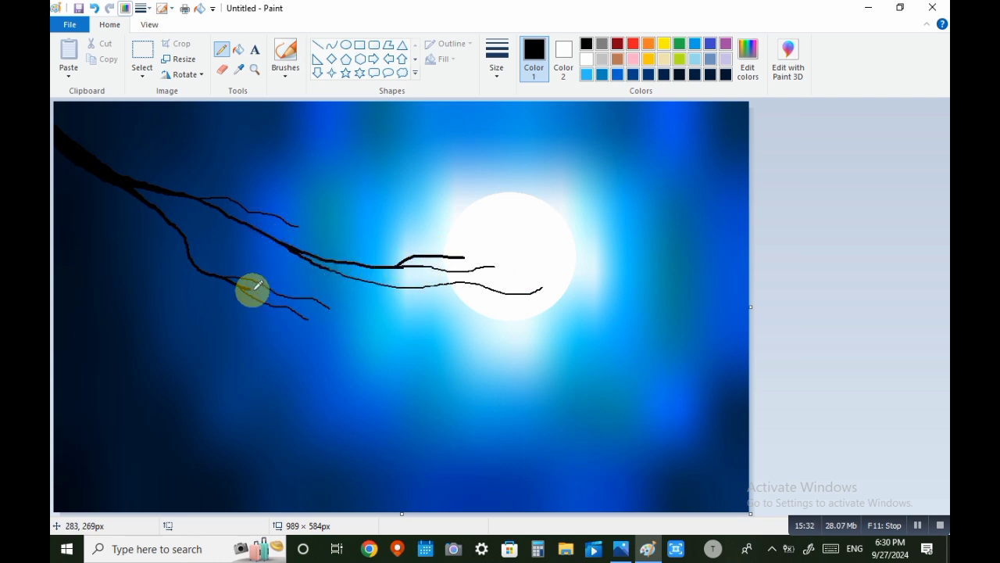
{"action": "mouse_move", "coordinate": [251, 292]}
{"action": "left_mouse_down"}
{"action": "mouse_move", "coordinate": [297, 310]}
{"action": "mouse_move", "coordinate": [468, 327]}
{"action": "left_mouse_up"}
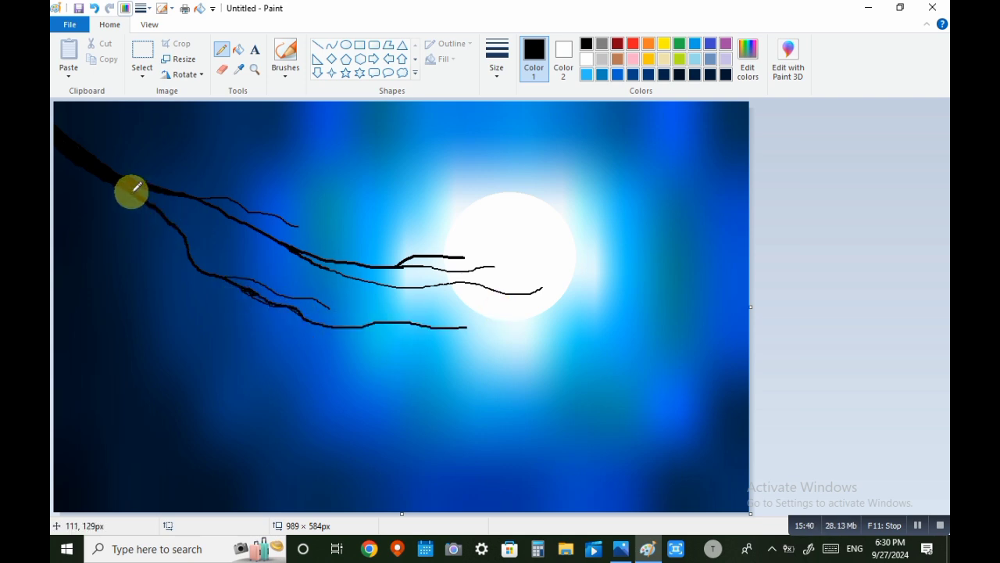
{"action": "left_click_drag", "start_coordinate": [162, 212], "coordinate": [293, 272]}
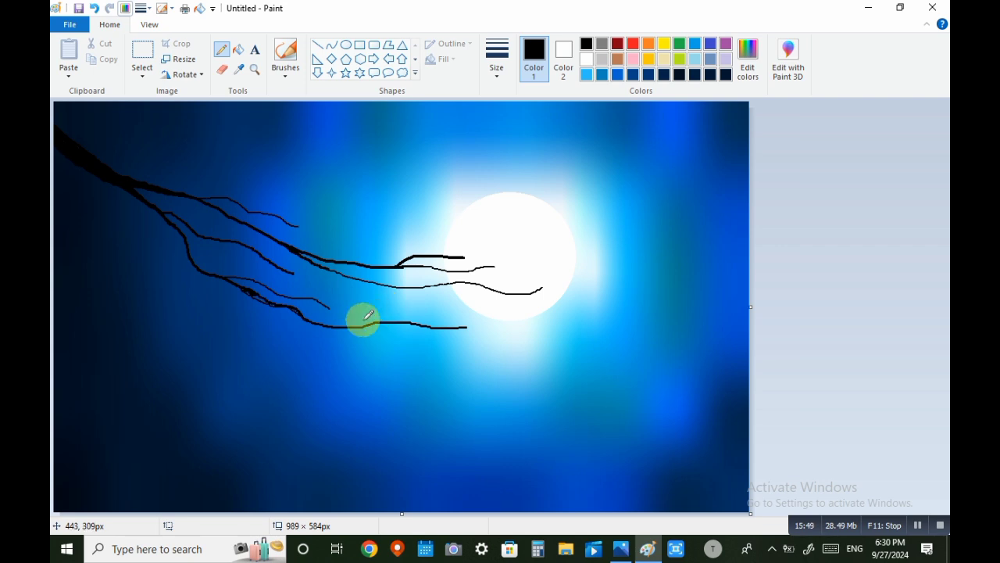
{"action": "mouse_move", "coordinate": [361, 323]}
{"action": "left_mouse_down"}
{"action": "mouse_move", "coordinate": [397, 325]}
{"action": "mouse_move", "coordinate": [447, 349]}
{"action": "mouse_move", "coordinate": [506, 314]}
{"action": "left_mouse_up"}
{"action": "left_click_drag", "start_coordinate": [252, 235], "coordinate": [357, 292]}
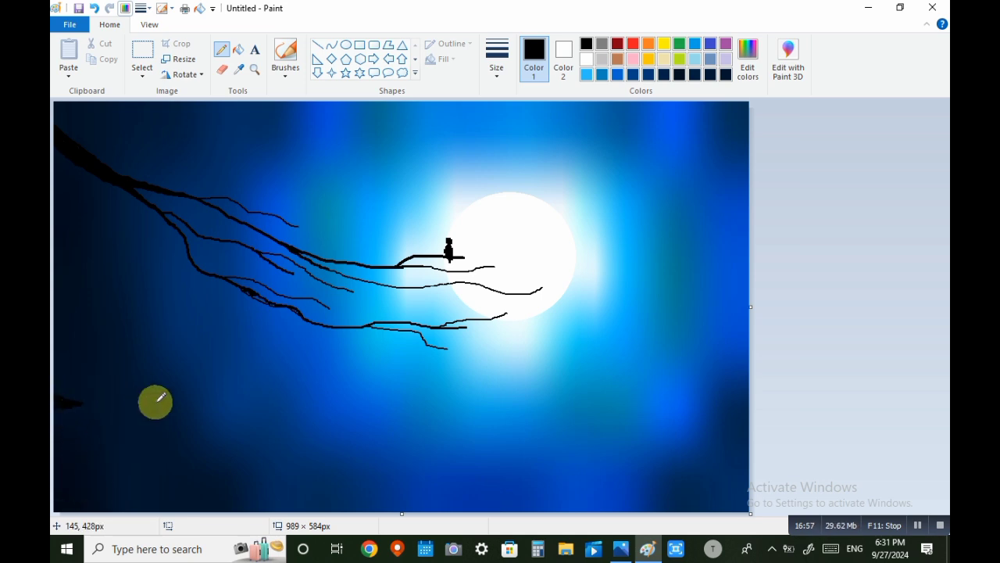
- Undo the last stray stroke and draw a second black branch with twigs rising from the lower-left canvas edge
{"action": "key", "text": "ctrl+z"}
{"action": "mouse_move", "coordinate": [77, 437]}
{"action": "left_mouse_down"}
{"action": "mouse_move", "coordinate": [53, 463]}
{"action": "mouse_move", "coordinate": [78, 440]}
{"action": "mouse_move", "coordinate": [56, 475]}
{"action": "mouse_move", "coordinate": [117, 402]}
{"action": "mouse_move", "coordinate": [174, 384]}
{"action": "mouse_move", "coordinate": [263, 330]}
{"action": "left_mouse_up"}
{"action": "mouse_move", "coordinate": [52, 471]}
{"action": "left_mouse_down"}
{"action": "mouse_move", "coordinate": [112, 423]}
{"action": "mouse_move", "coordinate": [205, 393]}
{"action": "mouse_move", "coordinate": [186, 359]}
{"action": "mouse_move", "coordinate": [265, 353]}
{"action": "mouse_move", "coordinate": [324, 332]}
{"action": "left_mouse_up"}
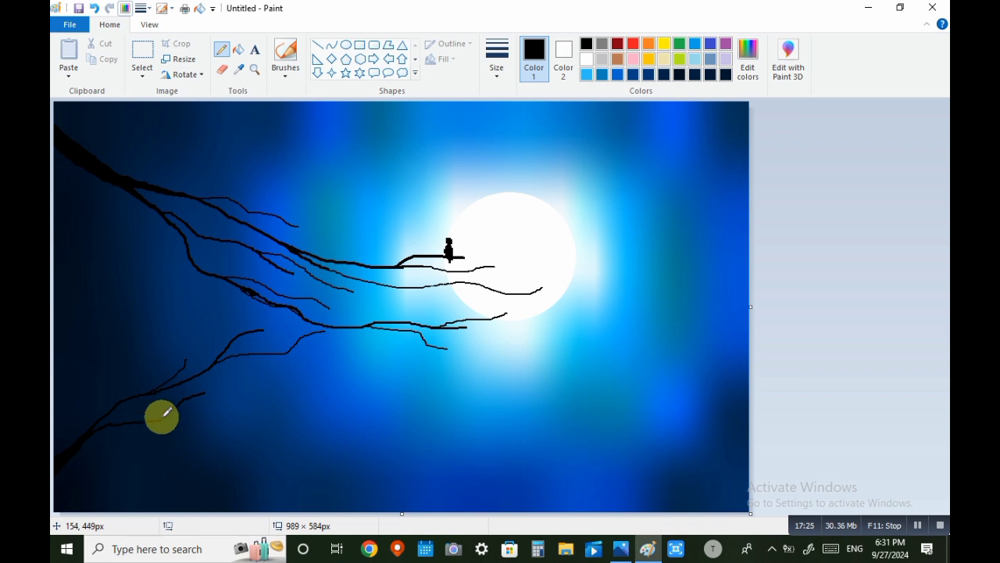
{"action": "left_click_drag", "start_coordinate": [184, 397], "coordinate": [281, 383]}
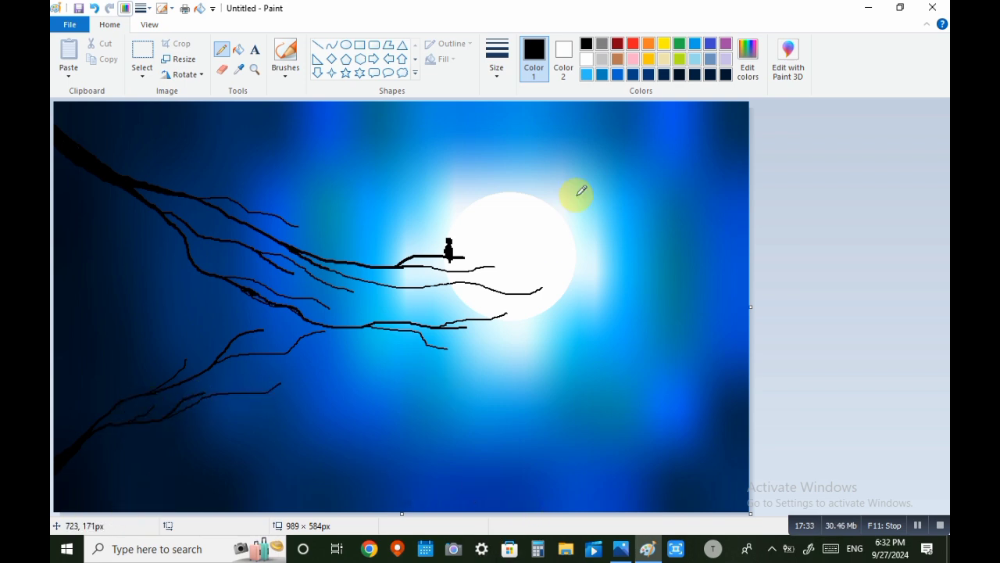
- Draw small green leaves along the twig tips of the upper branch with the Pencil
{"action": "left_click", "coordinate": [679, 44]}
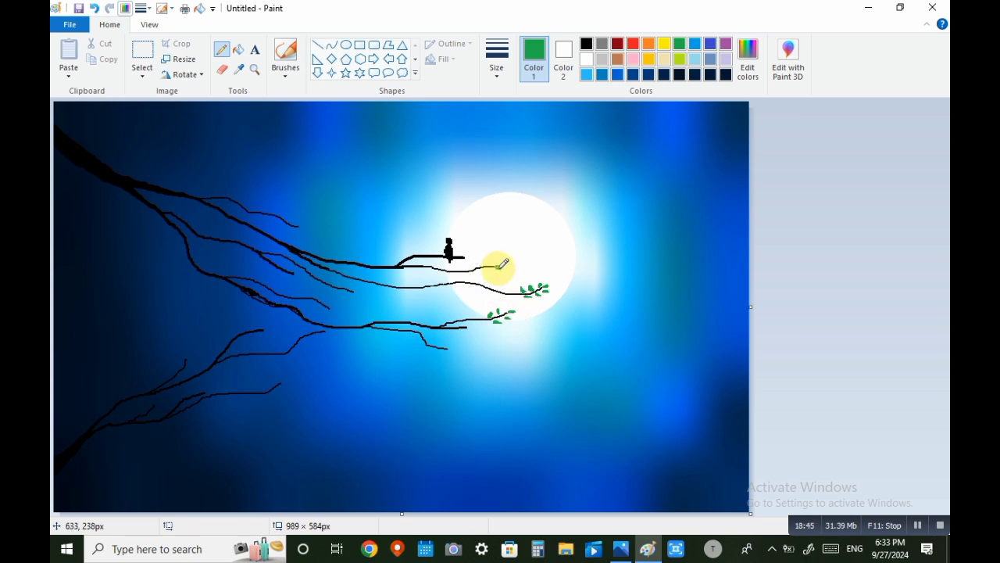
{"action": "left_click_drag", "start_coordinate": [501, 267], "coordinate": [492, 268]}
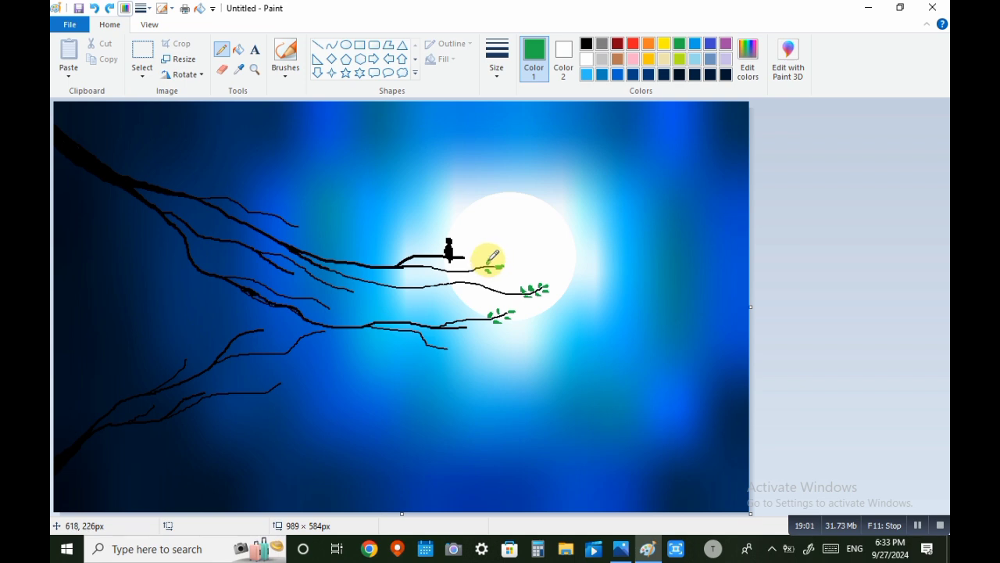
{"action": "left_click_drag", "start_coordinate": [489, 260], "coordinate": [480, 269]}
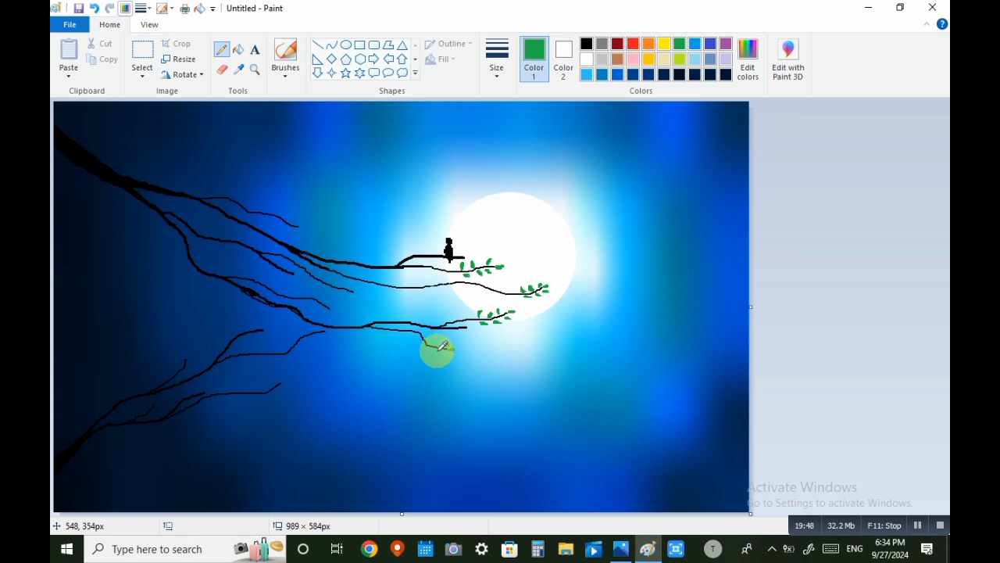
{"action": "left_click_drag", "start_coordinate": [438, 351], "coordinate": [442, 353]}
{"action": "left_click_drag", "start_coordinate": [440, 340], "coordinate": [434, 352]}
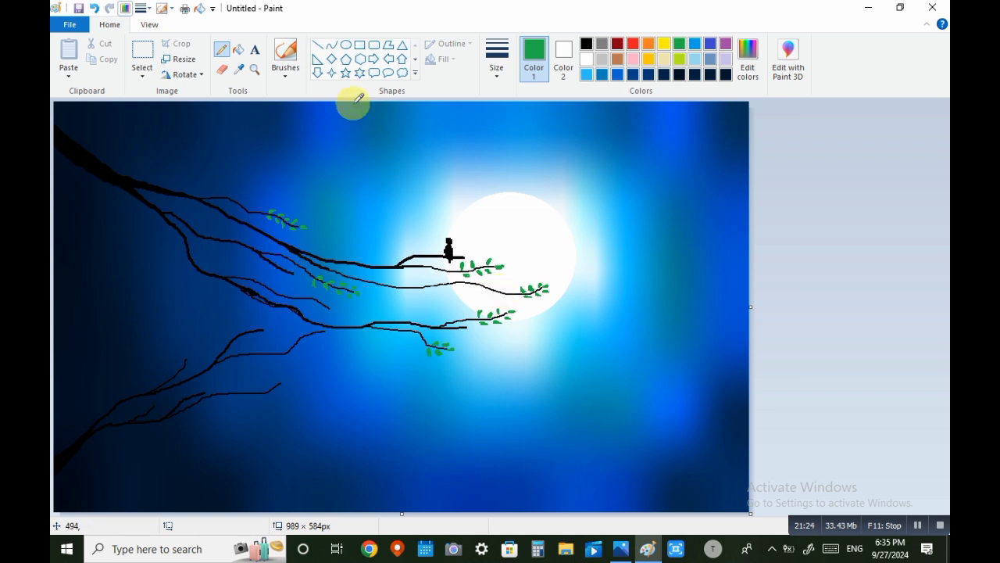
- Dot single white Pencil stars across the dark sky in the canvas's upper-right and upper-left areas
{"action": "left_click", "coordinate": [587, 59]}
{"action": "left_click", "coordinate": [615, 141]}
{"action": "left_click", "coordinate": [670, 166]}
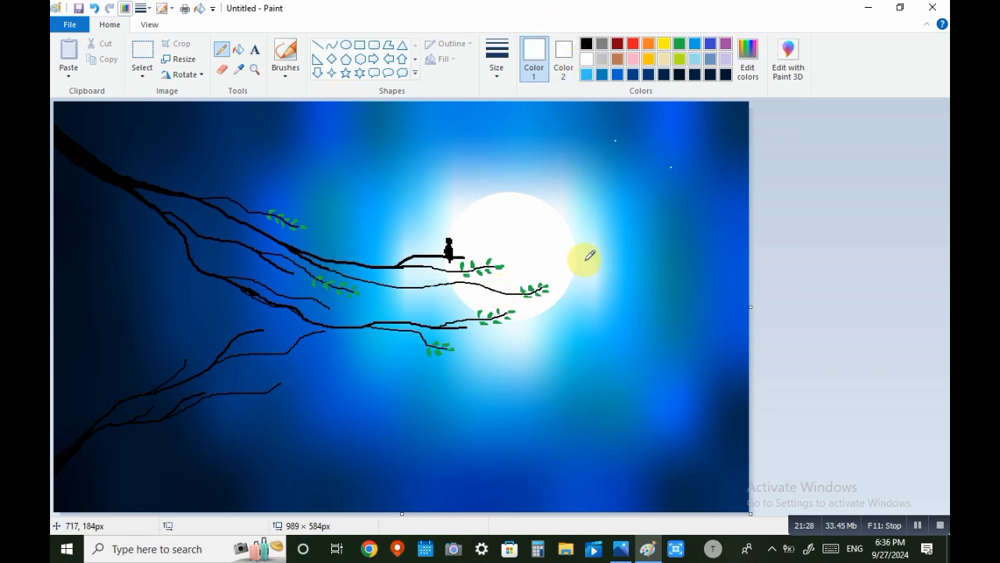
{"action": "left_click", "coordinate": [676, 194]}
{"action": "left_click", "coordinate": [210, 104]}
{"action": "left_click", "coordinate": [203, 150]}
{"action": "left_click", "coordinate": [144, 124]}
{"action": "left_click", "coordinate": [154, 159]}
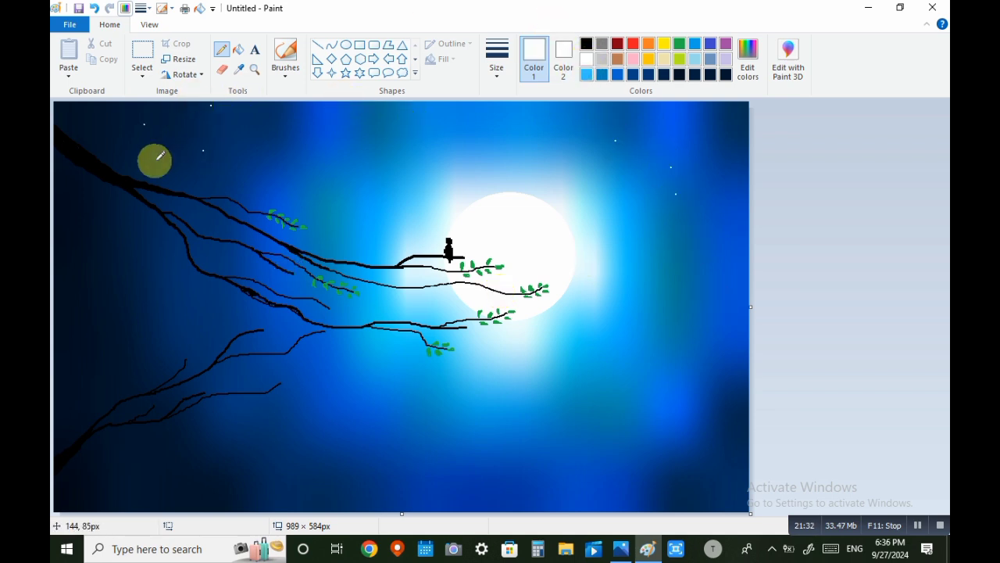
- Dot white stars between the two branches and below the lower branch at the canvas's left side
{"action": "left_click", "coordinate": [117, 251]}
{"action": "left_click", "coordinate": [97, 310]}
{"action": "left_click", "coordinate": [186, 287]}
{"action": "left_click", "coordinate": [159, 464]}
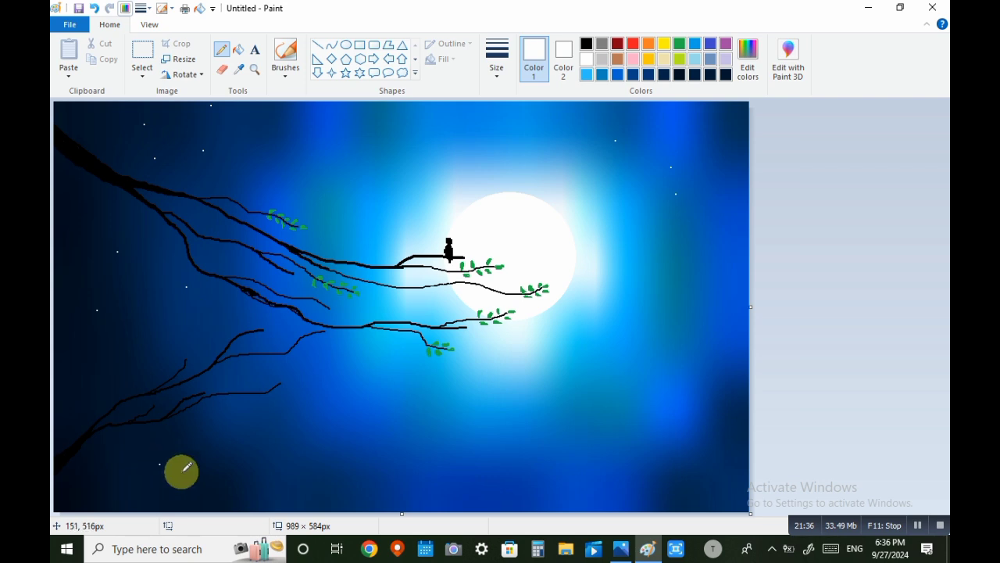
{"action": "left_click", "coordinate": [222, 482]}
{"action": "left_click", "coordinate": [108, 491]}
- Dot four white stars in the lower-right sky and remove the stray line drawn from one of them
{"action": "left_click", "coordinate": [551, 470]}
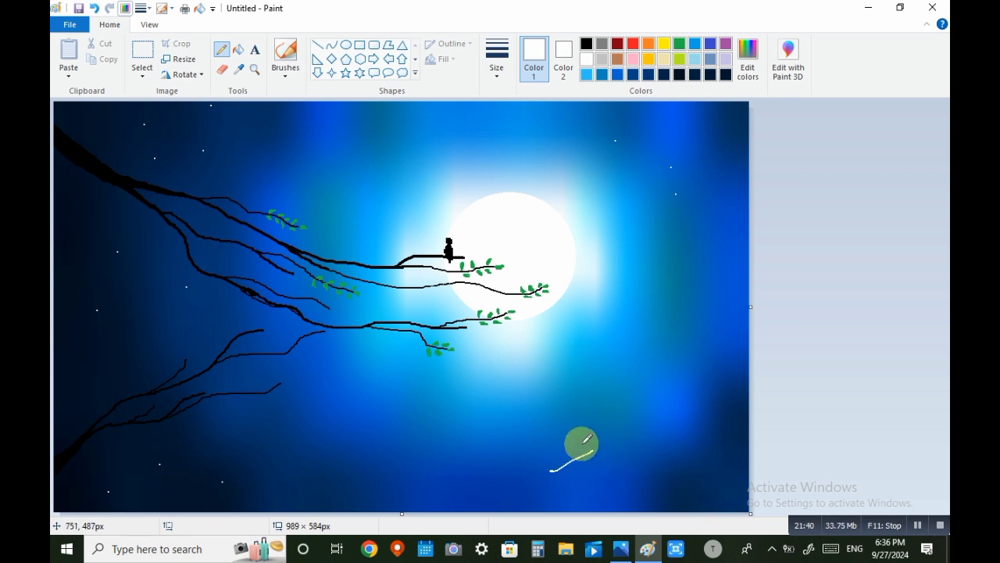
{"action": "left_click", "coordinate": [684, 450]}
{"action": "left_click", "coordinate": [682, 483]}
{"action": "left_click", "coordinate": [533, 416]}
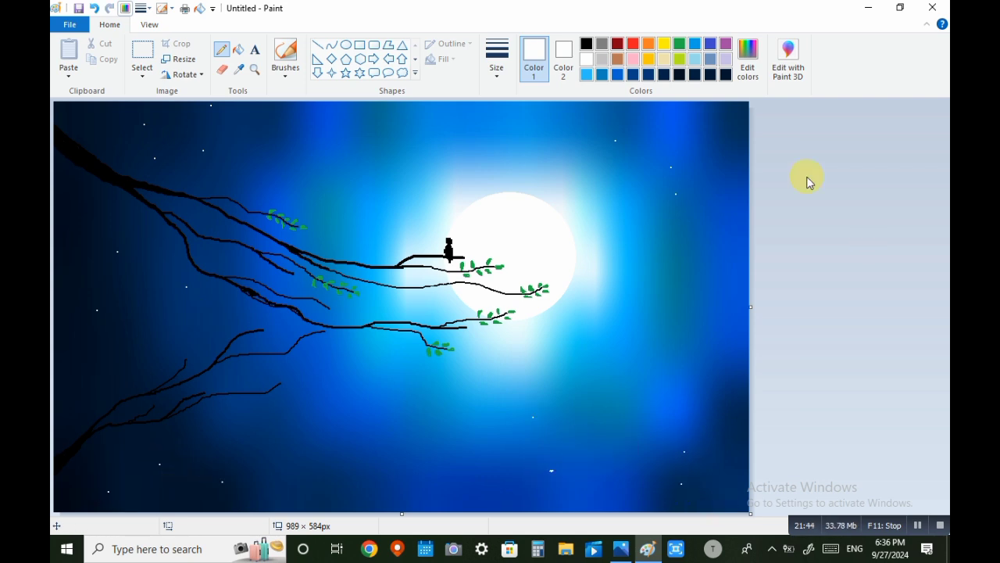
- Cluster tiny white stars around the bright star above and to the right of the moon
{"action": "left_click", "coordinate": [634, 141]}
{"action": "left_click", "coordinate": [576, 128]}
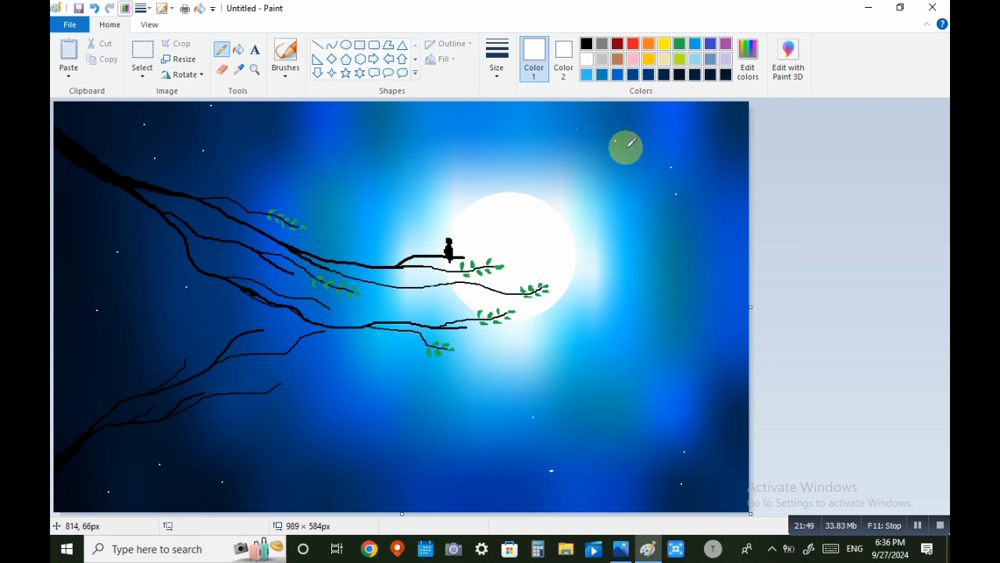
{"action": "left_click", "coordinate": [606, 152]}
{"action": "left_click", "coordinate": [603, 126]}
{"action": "left_click", "coordinate": [618, 130]}
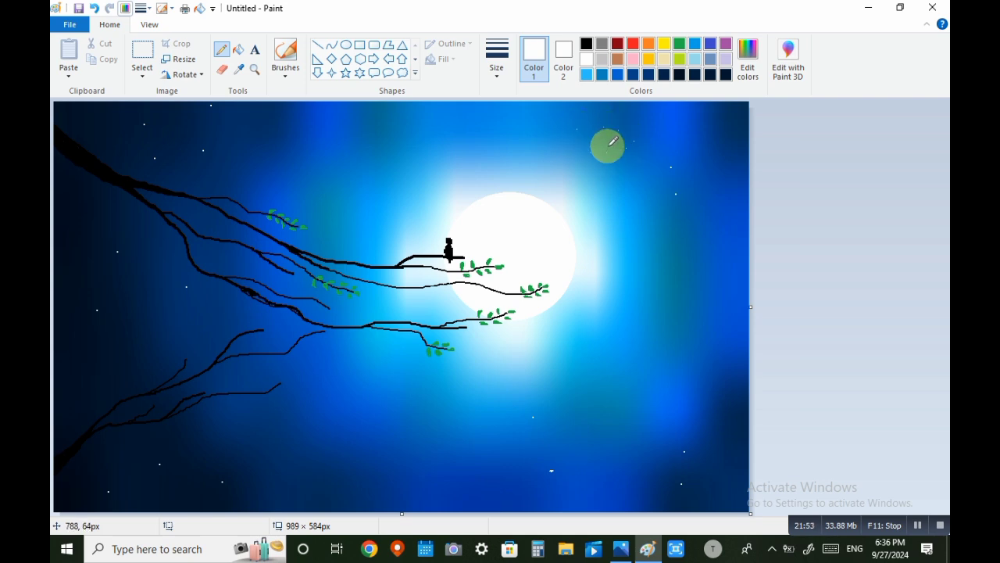
{"action": "left_click", "coordinate": [608, 146]}
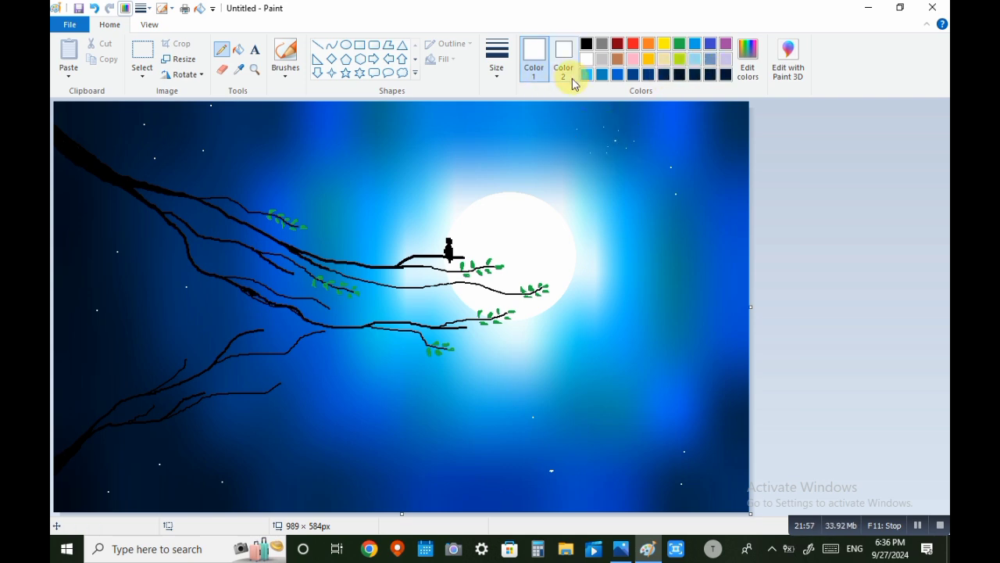
{"action": "left_click", "coordinate": [636, 145]}
{"action": "left_click", "coordinate": [592, 148]}
- Spread more tiny white stars around the two upper-right stars and towards the canvas's upper-right corner
{"action": "left_click", "coordinate": [643, 159]}
{"action": "left_click", "coordinate": [678, 172]}
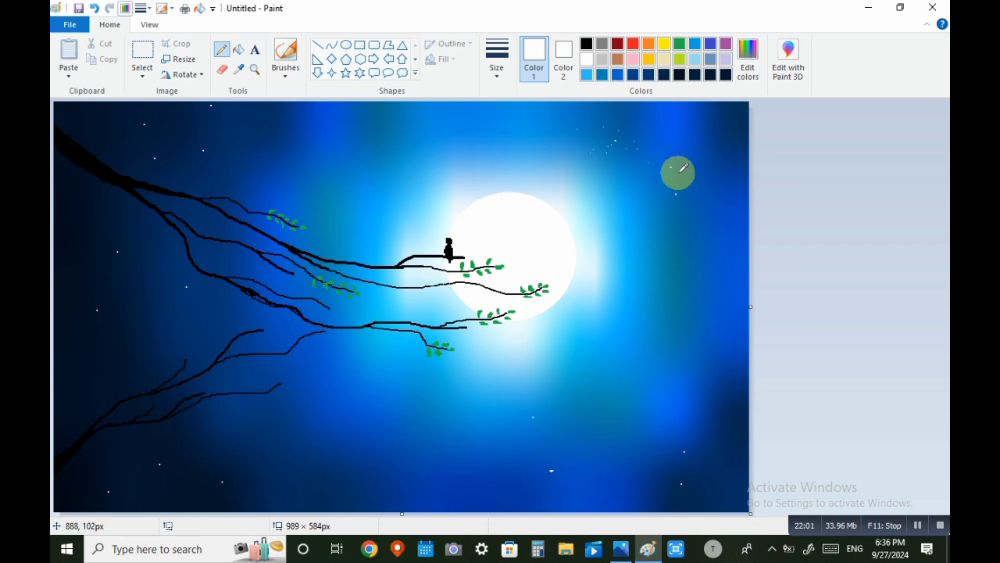
{"action": "left_click", "coordinate": [664, 157]}
{"action": "left_click", "coordinate": [738, 115]}
{"action": "left_click", "coordinate": [714, 116]}
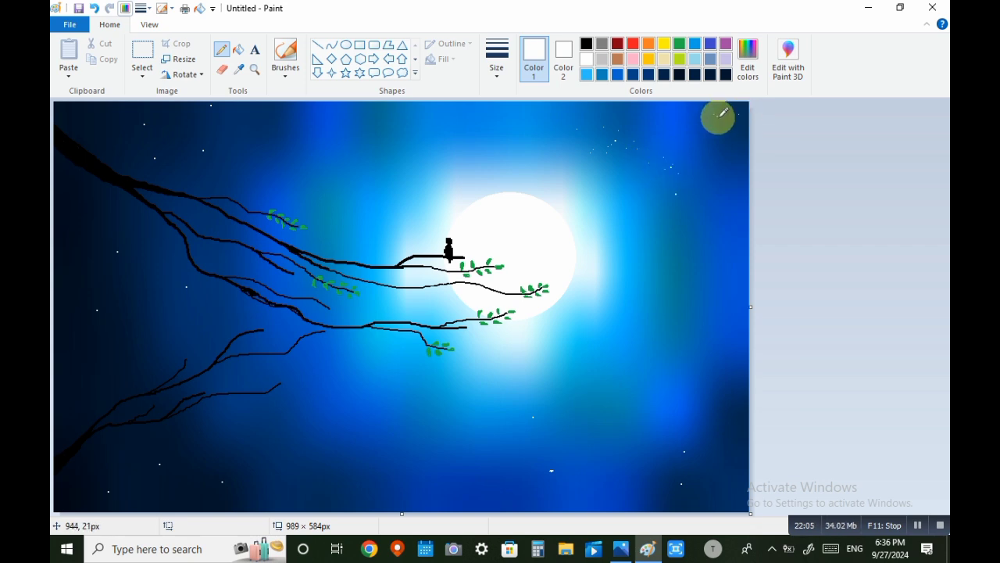
{"action": "left_click", "coordinate": [655, 136]}
{"action": "left_click", "coordinate": [677, 135]}
{"action": "left_click", "coordinate": [694, 145]}
{"action": "left_click", "coordinate": [719, 146]}
{"action": "left_click", "coordinate": [662, 193]}
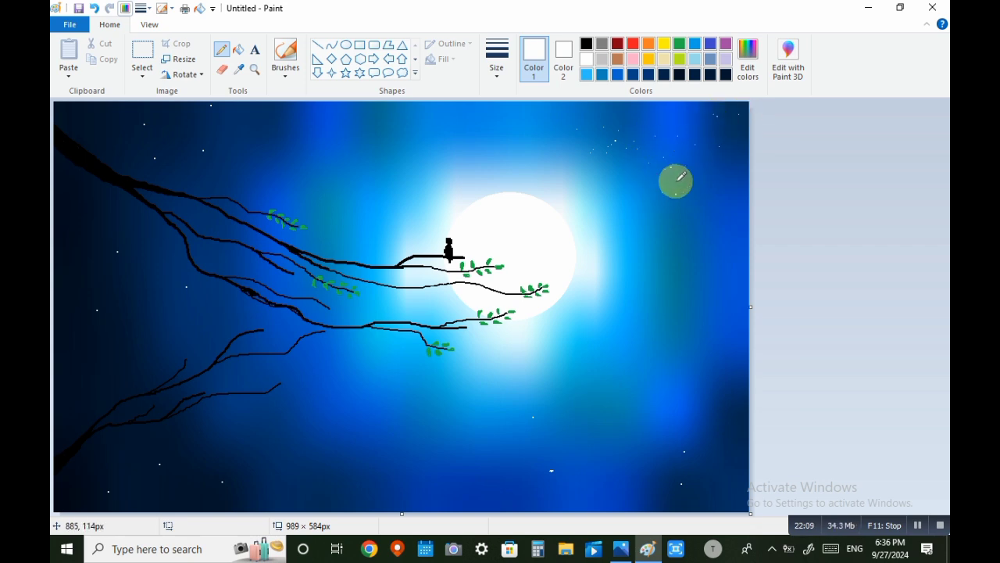
- Scatter tiny white stars around the two bright stars near the canvas's lower-right corner
{"action": "left_click", "coordinate": [715, 399]}
{"action": "left_click", "coordinate": [689, 397]}
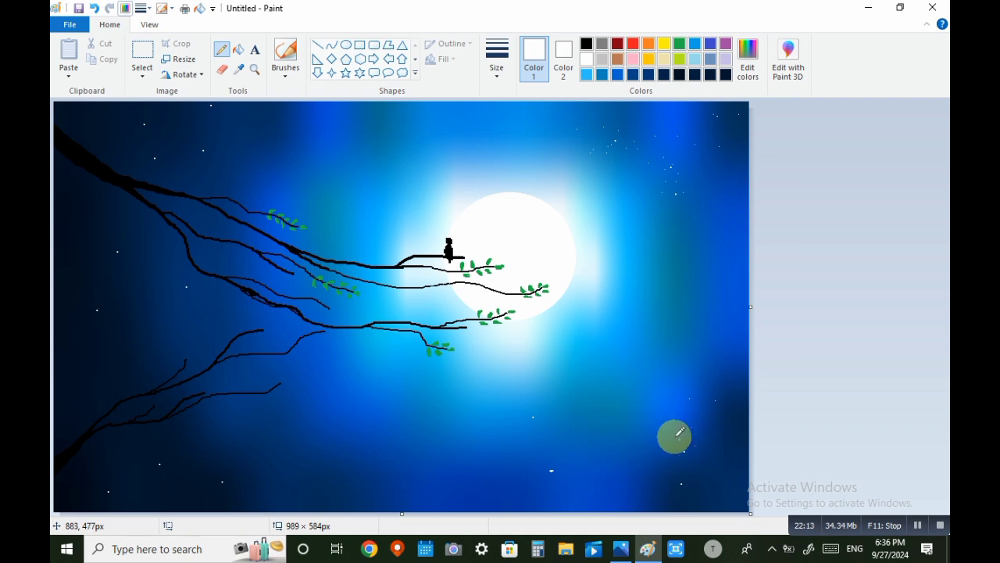
{"action": "left_click", "coordinate": [615, 453]}
{"action": "left_click", "coordinate": [665, 467]}
{"action": "left_click", "coordinate": [682, 466]}
{"action": "left_click", "coordinate": [712, 477]}
{"action": "left_click", "coordinate": [670, 502]}
{"action": "left_click", "coordinate": [633, 492]}
{"action": "left_click", "coordinate": [712, 469]}
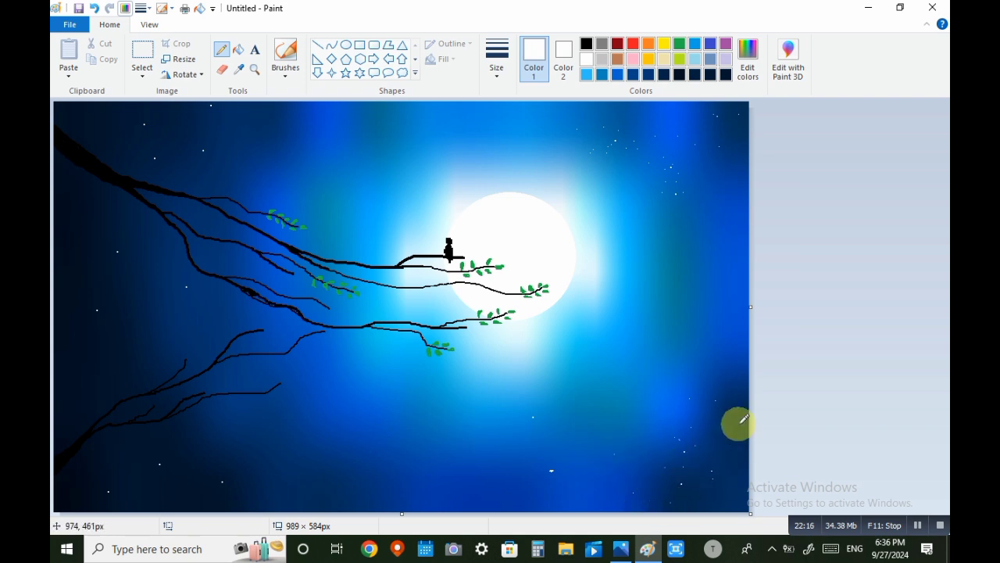
- Cluster tiny white stars around the bright star above the upper branch's first thin twig
{"action": "left_click", "coordinate": [192, 146]}
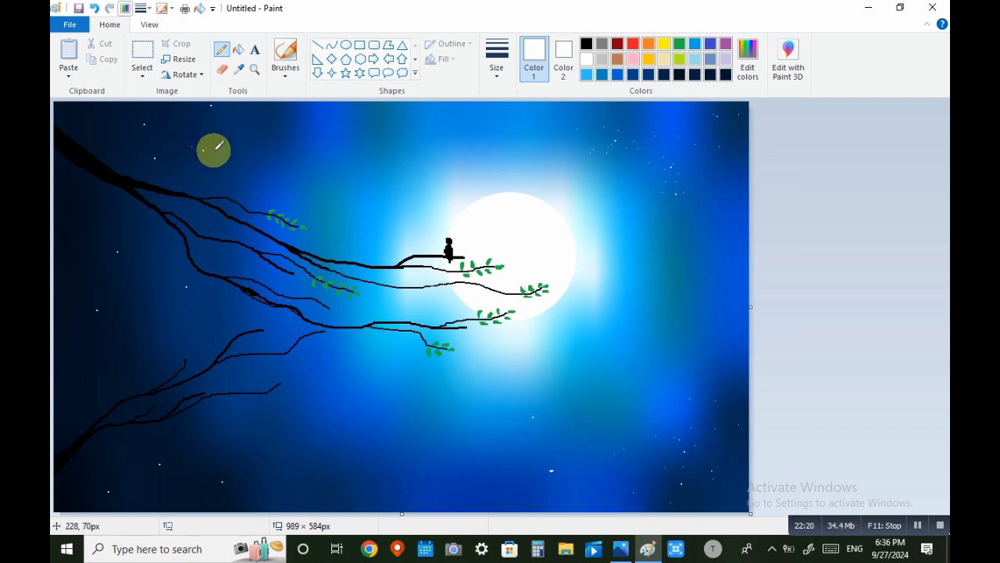
{"action": "left_click", "coordinate": [198, 144]}
{"action": "left_click", "coordinate": [203, 153]}
{"action": "left_click", "coordinate": [213, 153]}
{"action": "left_click", "coordinate": [199, 137]}
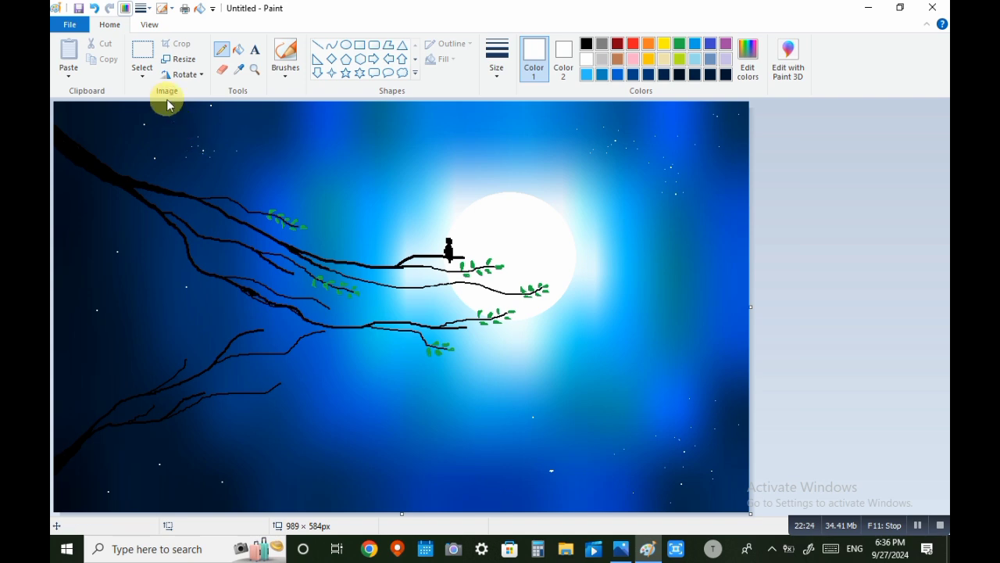
- Add tiny white Pencil stars around the bright star at the canvas's top edge, left of the first green-tinted glow
{"action": "left_click", "coordinate": [222, 68]}
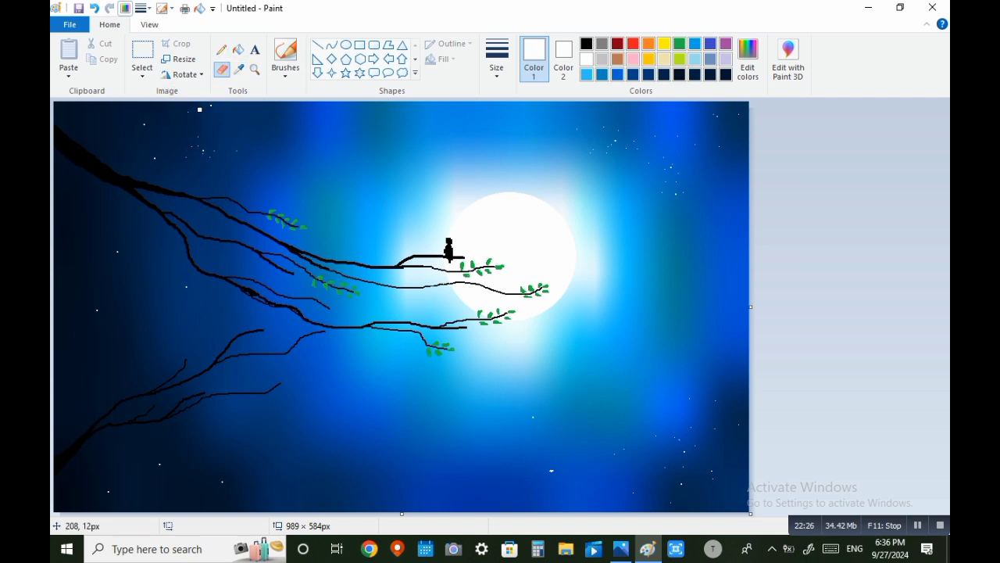
{"action": "left_click", "coordinate": [222, 48]}
{"action": "left_click", "coordinate": [217, 111]}
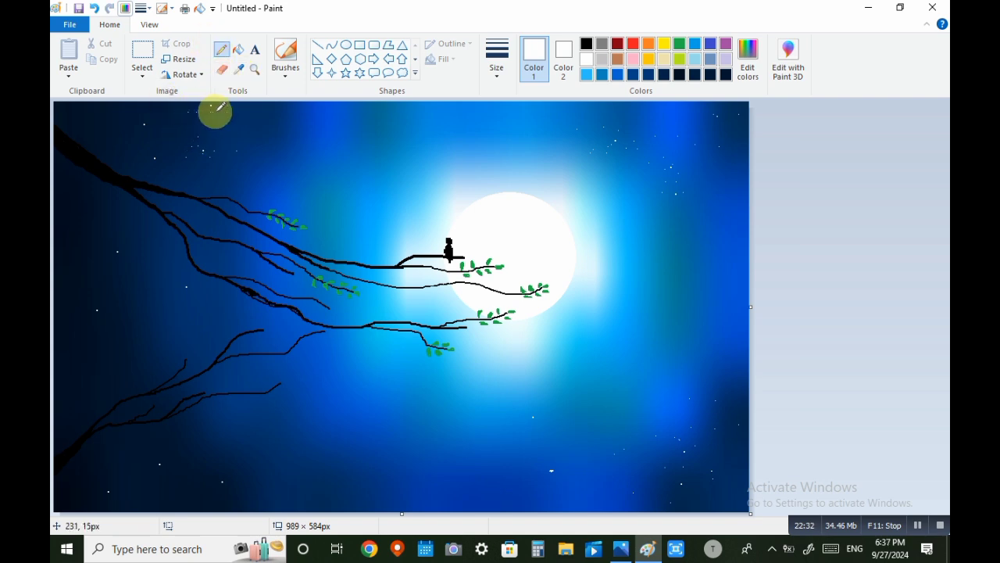
{"action": "left_click", "coordinate": [210, 105]}
{"action": "left_click", "coordinate": [200, 104]}
- Cluster tiny white stars around the bright star above the thick base of the upper branch
{"action": "left_click", "coordinate": [130, 130]}
{"action": "left_click", "coordinate": [161, 125]}
{"action": "left_click", "coordinate": [129, 116]}
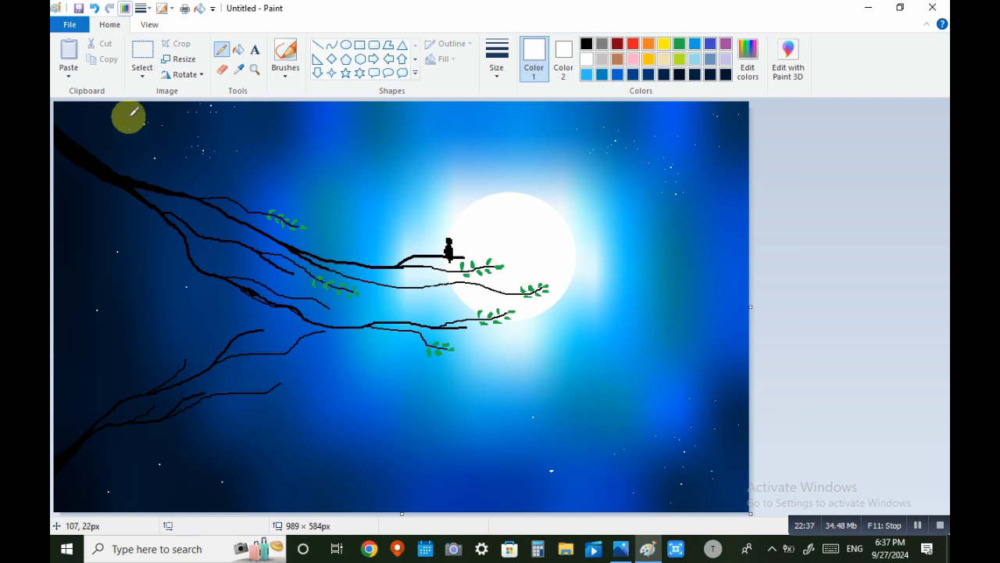
{"action": "left_click", "coordinate": [145, 127]}
{"action": "left_click", "coordinate": [159, 133]}
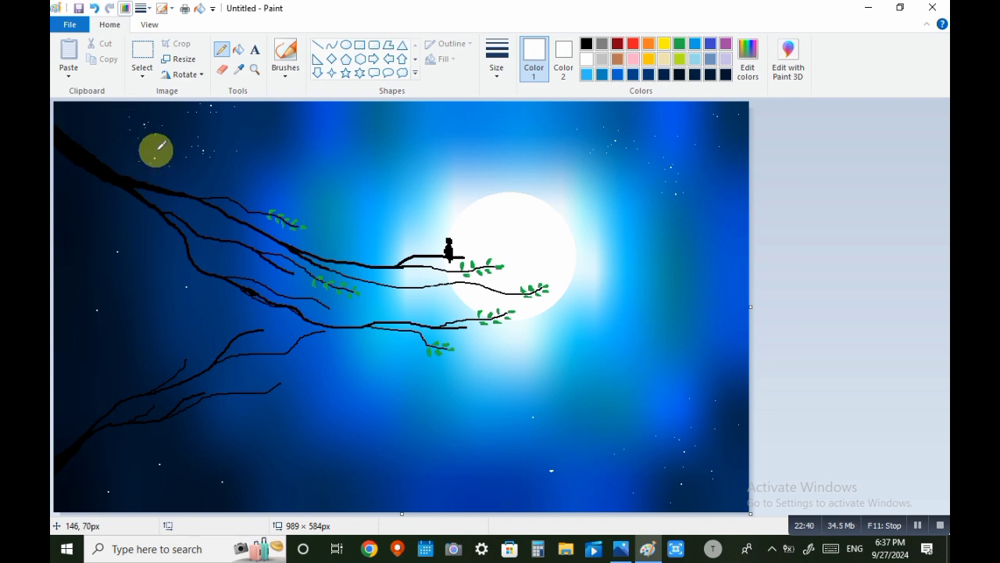
- Scatter tiny white stars just above the upper branch and into the canvas's upper-left corner
{"action": "left_click", "coordinate": [135, 156]}
{"action": "left_click", "coordinate": [92, 141]}
{"action": "left_click", "coordinate": [77, 117]}
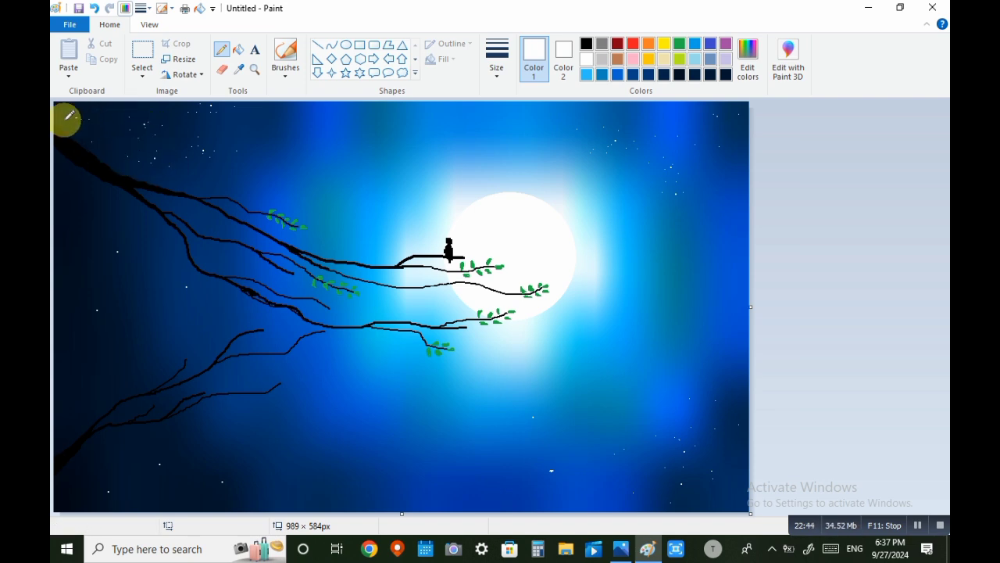
{"action": "left_click", "coordinate": [65, 114]}
{"action": "left_click", "coordinate": [78, 110]}
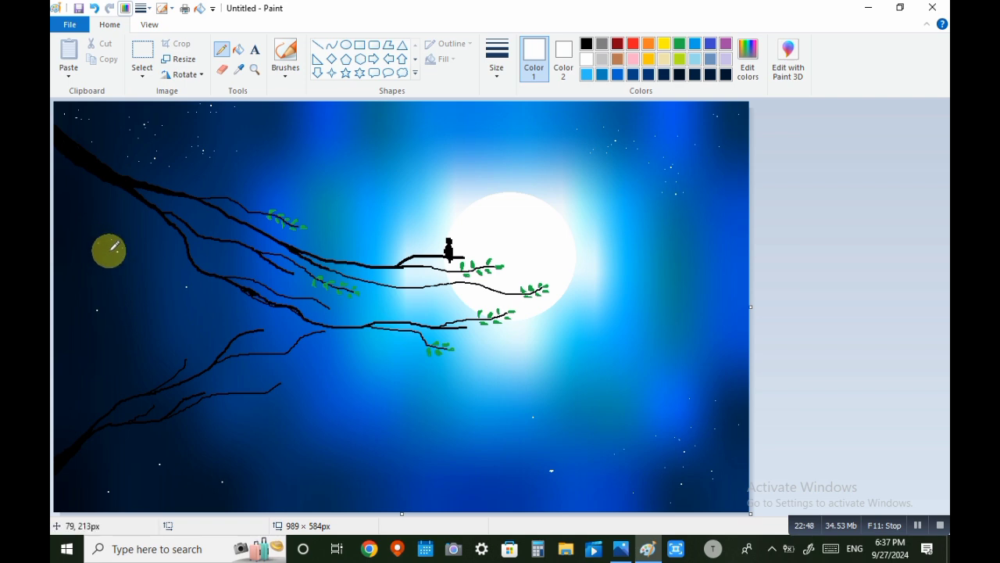
- Add tiny white stars around the bright stars in the dark area between the upper and lower branches
{"action": "left_click", "coordinate": [116, 239]}
{"action": "left_click", "coordinate": [109, 246]}
{"action": "left_click", "coordinate": [98, 264]}
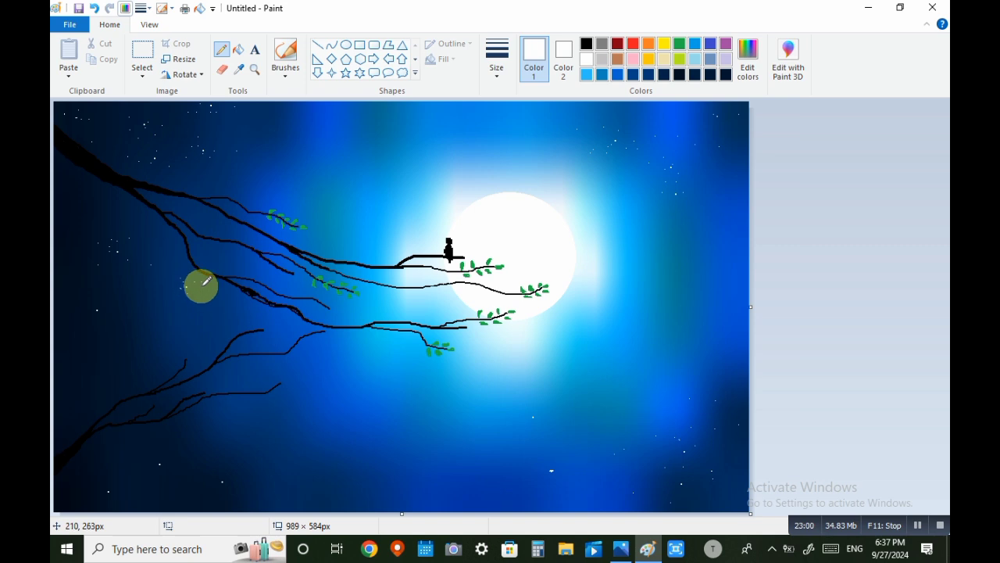
{"action": "left_click", "coordinate": [91, 350]}
{"action": "left_click", "coordinate": [91, 322]}
{"action": "left_click", "coordinate": [85, 312]}
{"action": "left_click", "coordinate": [117, 306]}
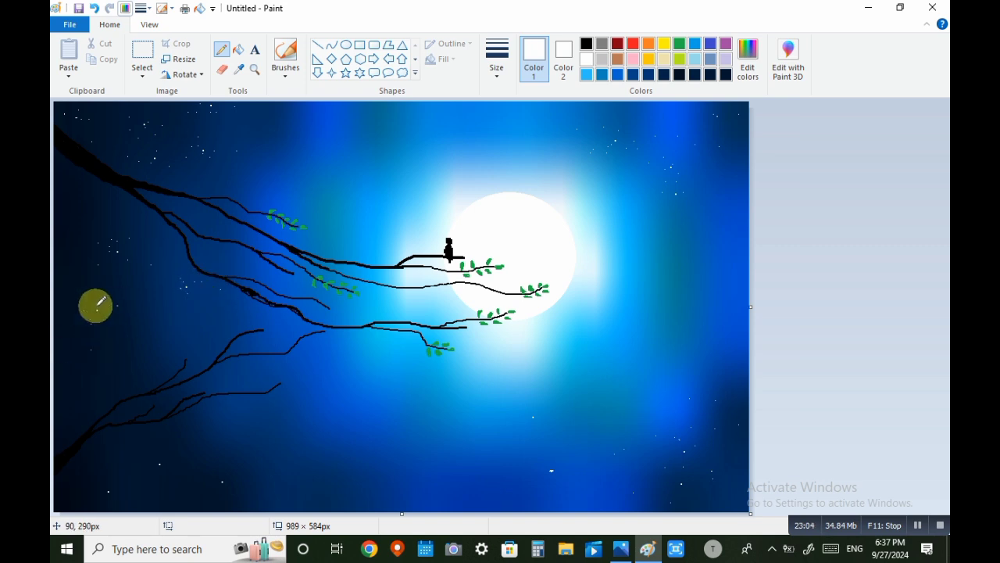
{"action": "mouse_move", "coordinate": [96, 306]}
{"action": "left_mouse_down"}
{"action": "mouse_move", "coordinate": [86, 337]}
{"action": "mouse_move", "coordinate": [154, 335]}
{"action": "left_mouse_up"}
{"action": "scroll", "coordinate": [242, 337], "scroll_direction": "up", "scroll_amount": 3}
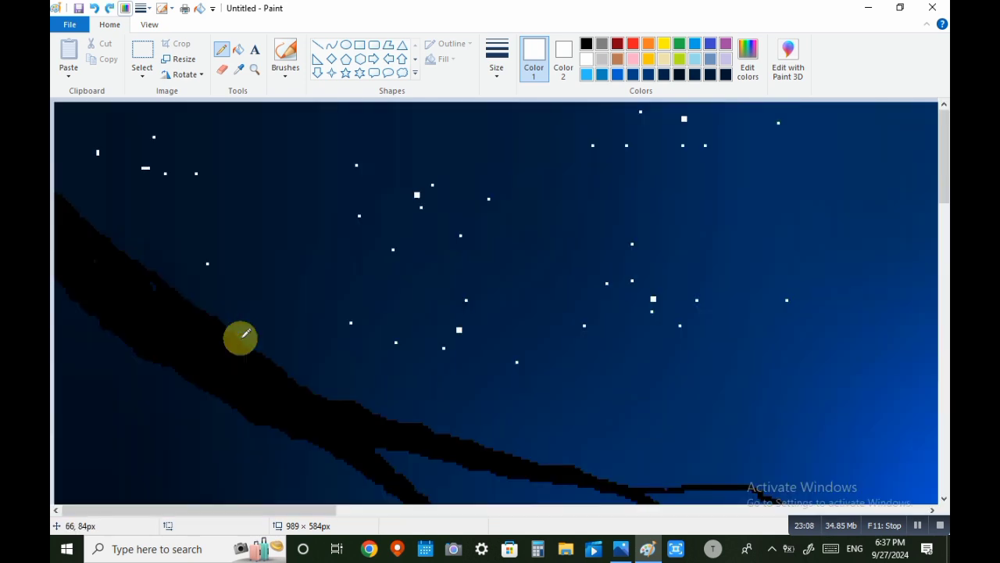
{"action": "left_click", "coordinate": [254, 70]}
{"action": "right_click", "coordinate": [531, 252]}
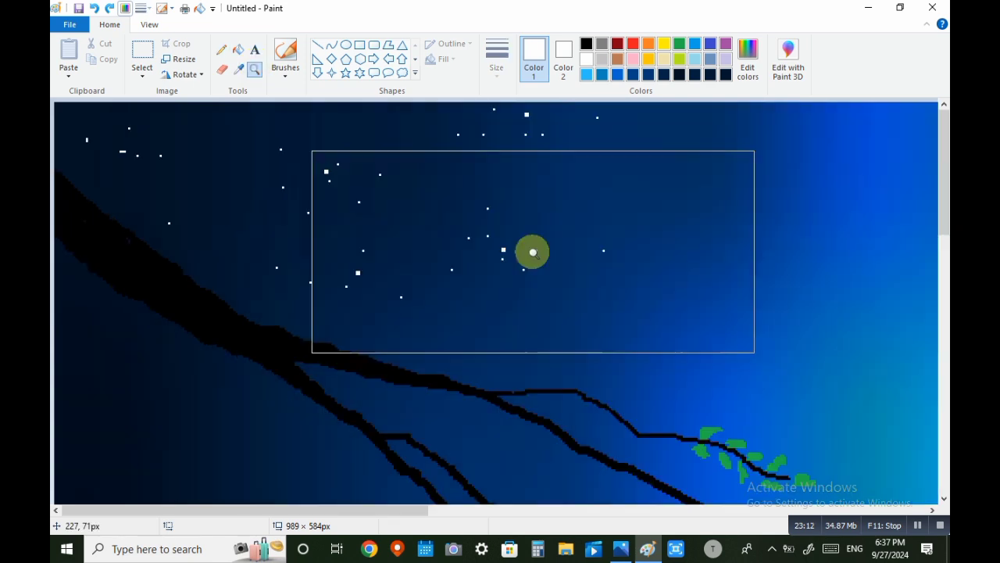
{"action": "right_click", "coordinate": [533, 252]}
{"action": "right_click", "coordinate": [467, 237]}
{"action": "key", "text": "ctrl+z"}
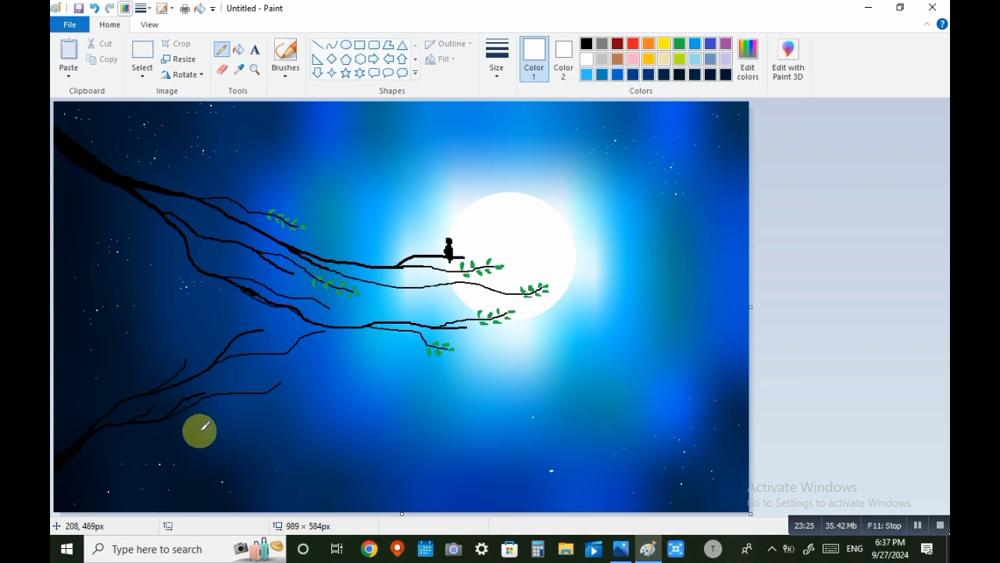
{"action": "left_click_drag", "start_coordinate": [200, 431], "coordinate": [378, 510]}
{"action": "left_click_drag", "start_coordinate": [252, 507], "coordinate": [293, 440]}
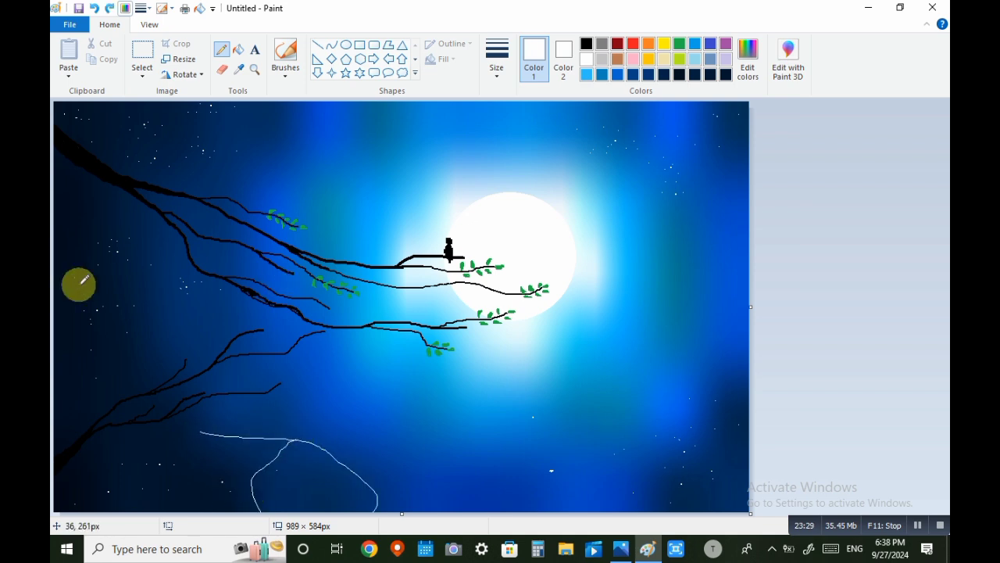
{"action": "key", "text": "ctrl+z"}
{"action": "key", "text": "ctrl+z"}
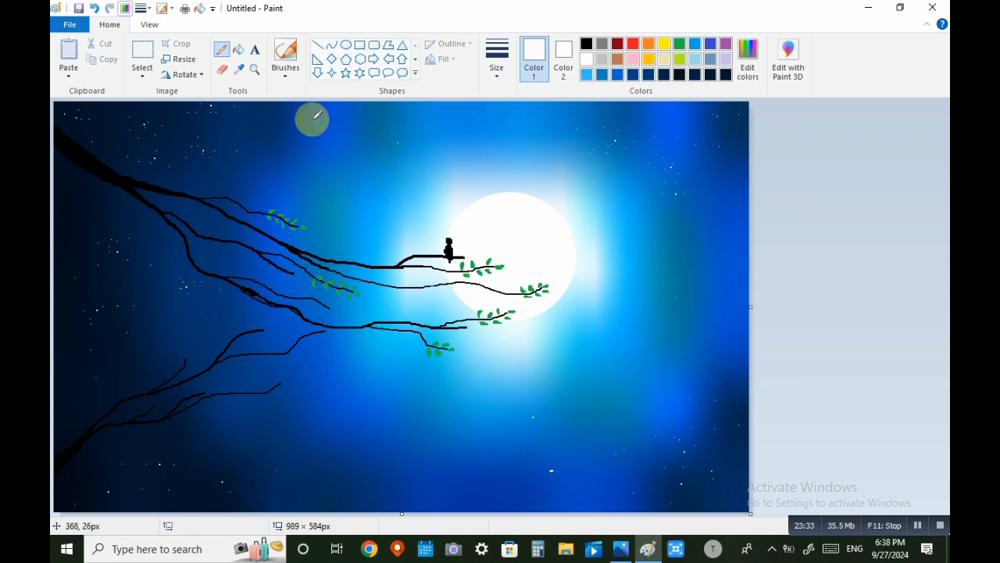
- Set up the Rectangle shape with no fill and a white outline, and choose the outline's thickness
{"action": "left_click", "coordinate": [361, 47]}
{"action": "left_click", "coordinate": [442, 61]}
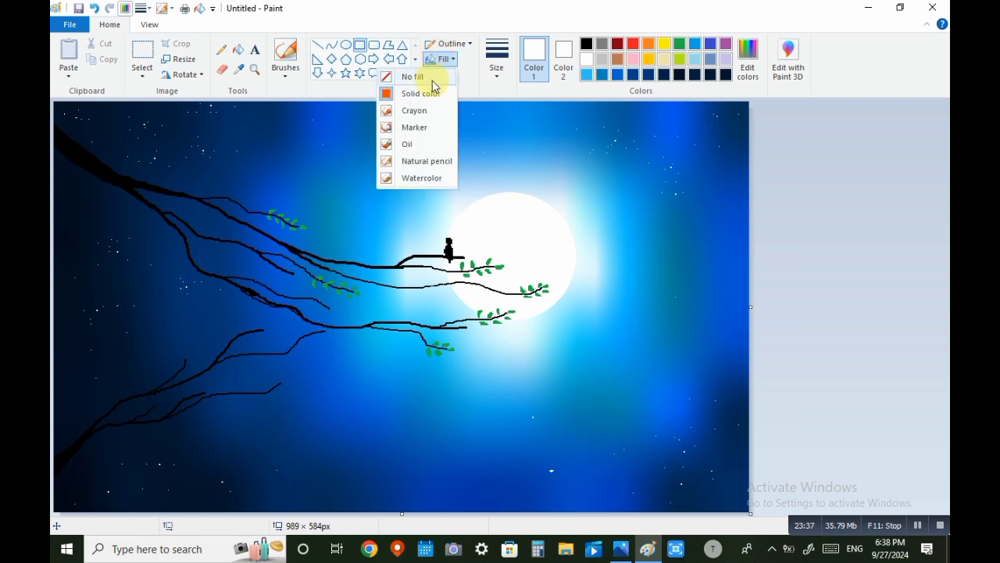
{"action": "left_click", "coordinate": [428, 78]}
{"action": "left_click", "coordinate": [497, 56]}
{"action": "left_click", "coordinate": [466, 184]}
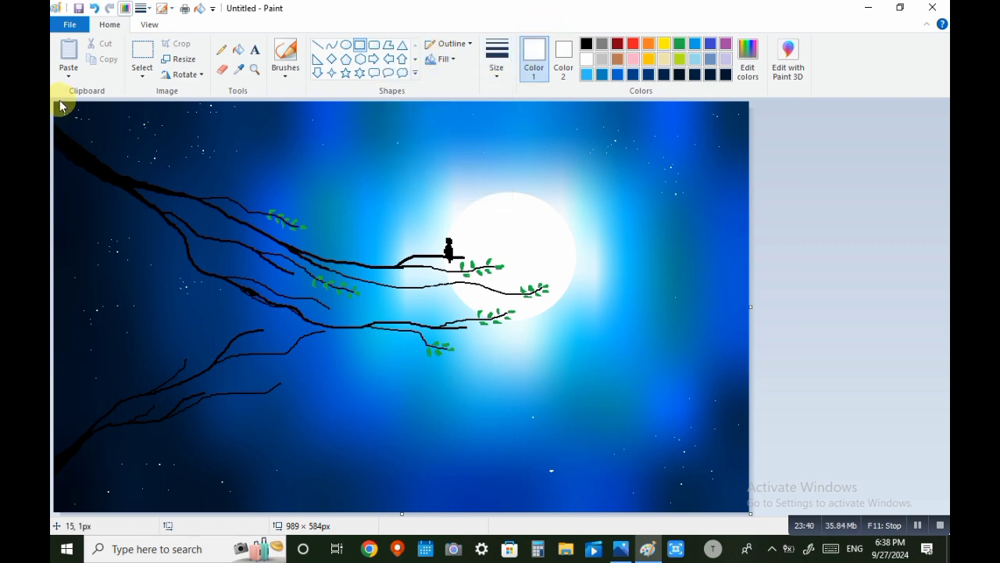